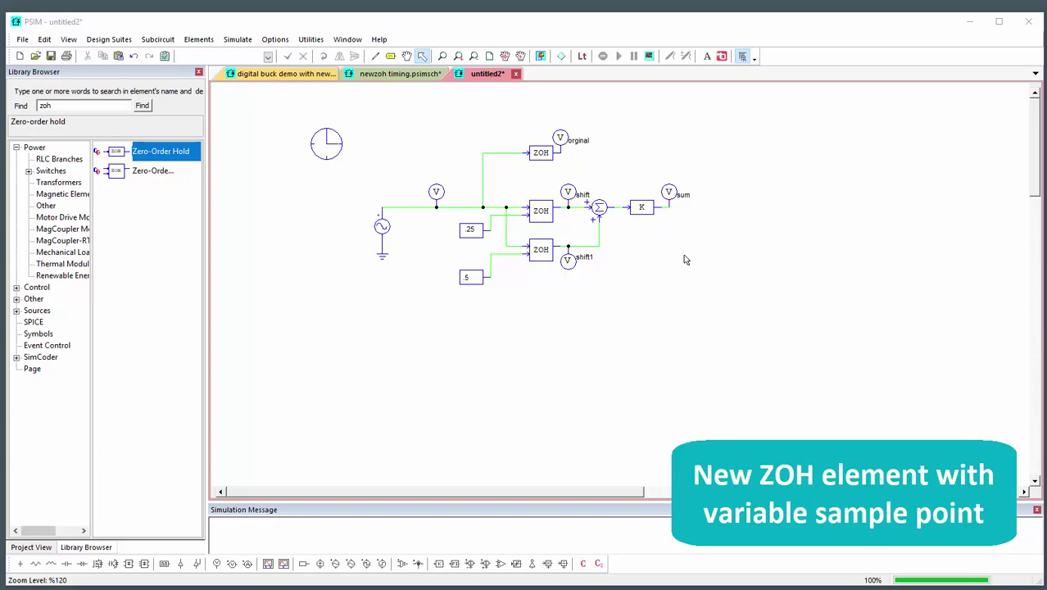
Step: Zoom in on the sampling test circuit to bring the top ZOH2 block into view
{"action": "scroll", "coordinate": [673, 259], "scroll_direction": "up", "scroll_amount": 5}
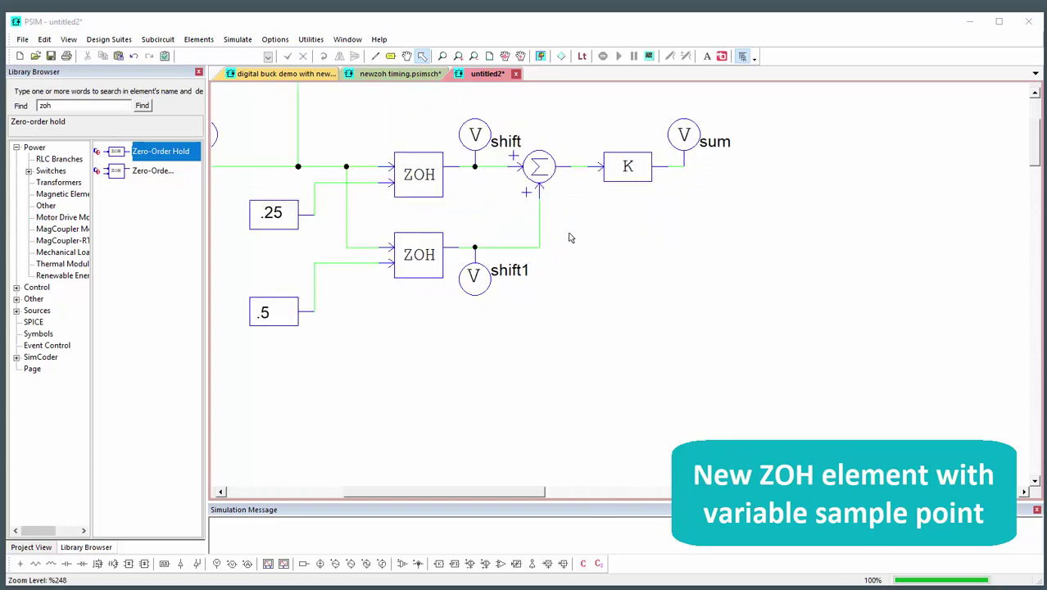
{"action": "double_click", "coordinate": [561, 209]}
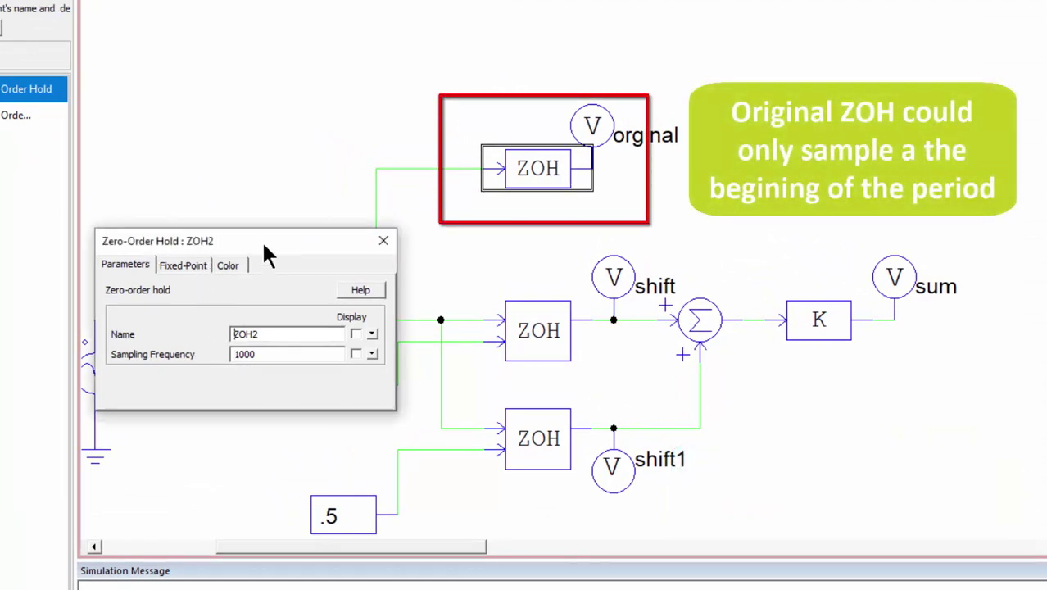
{"action": "left_click_drag", "start_coordinate": [261, 240], "coordinate": [774, 235]}
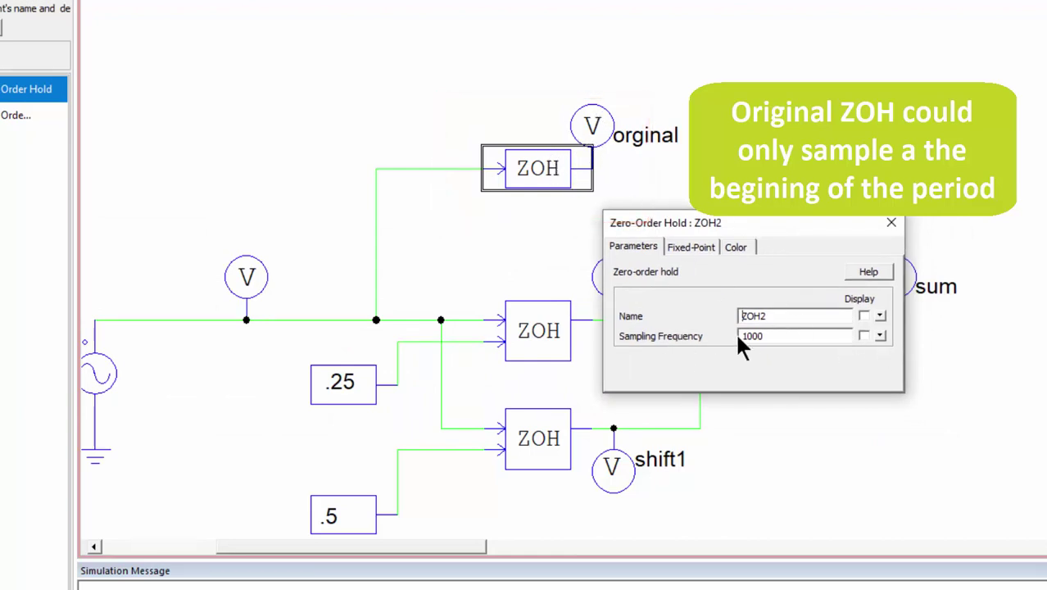
{"action": "left_click_drag", "start_coordinate": [768, 335], "coordinate": [742, 336]}
Step: Close the ZOH2 settings and select the wires feeding the new ZOH's two inputs
{"action": "left_click", "coordinate": [890, 222]}
{"action": "scroll", "coordinate": [731, 381], "scroll_direction": "down", "scroll_amount": 2}
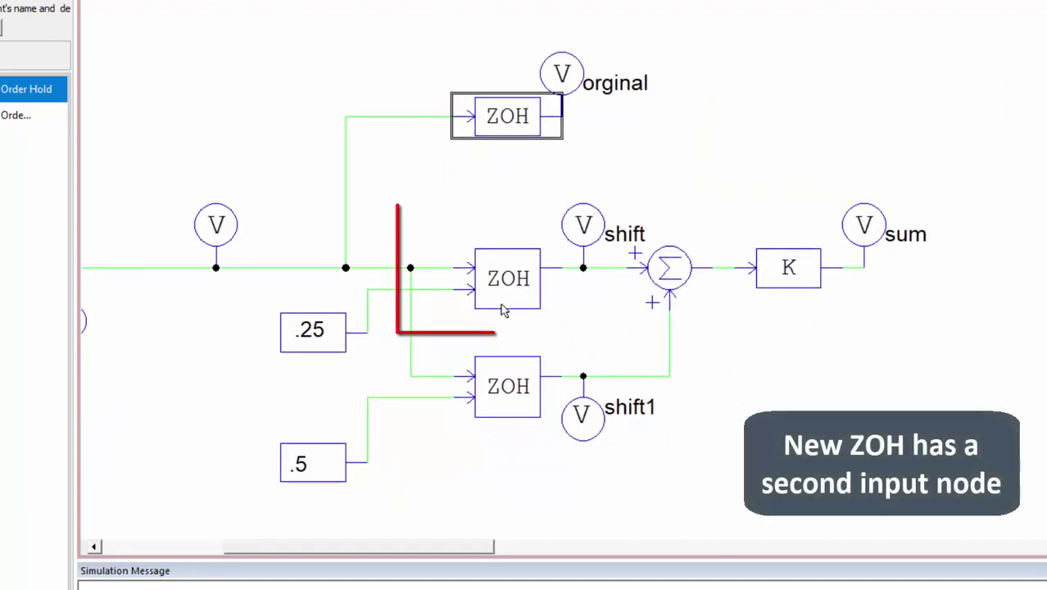
{"action": "scroll", "coordinate": [503, 309], "scroll_direction": "up", "scroll_amount": 1}
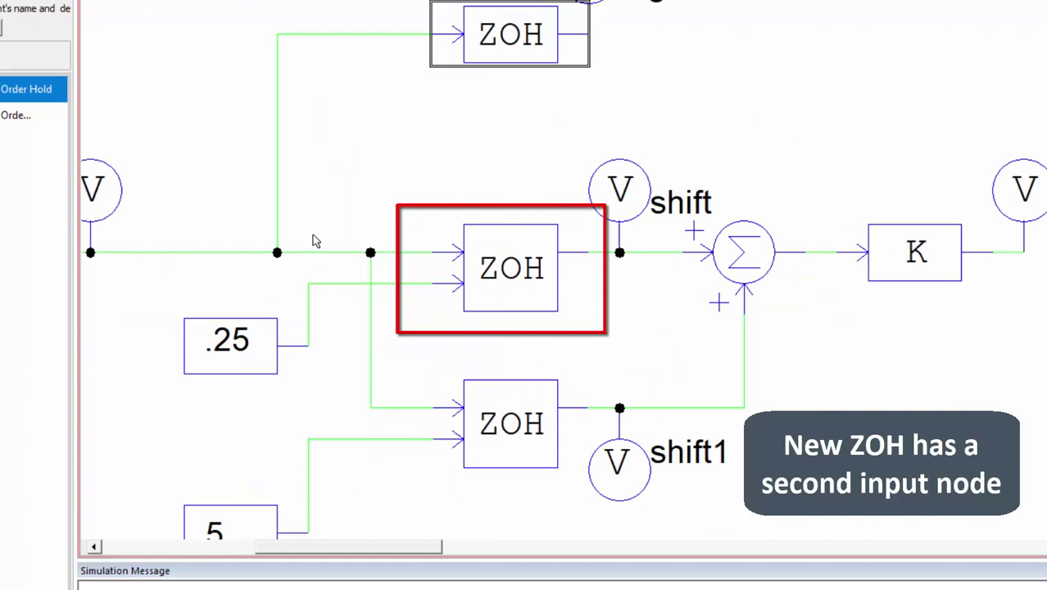
{"action": "left_click", "coordinate": [442, 265]}
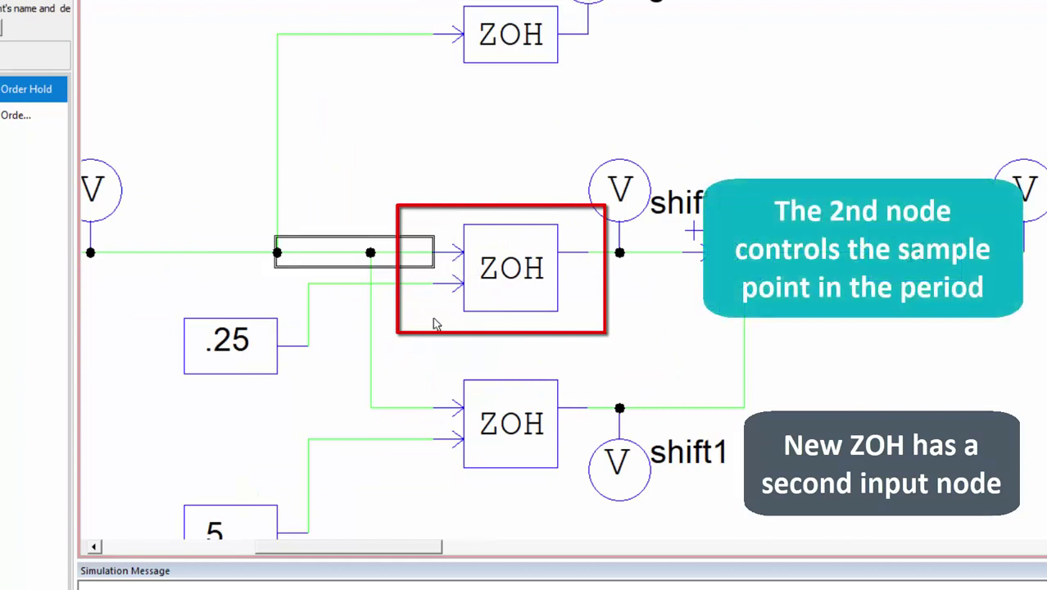
{"action": "left_click_drag", "start_coordinate": [279, 277], "coordinate": [447, 305]}
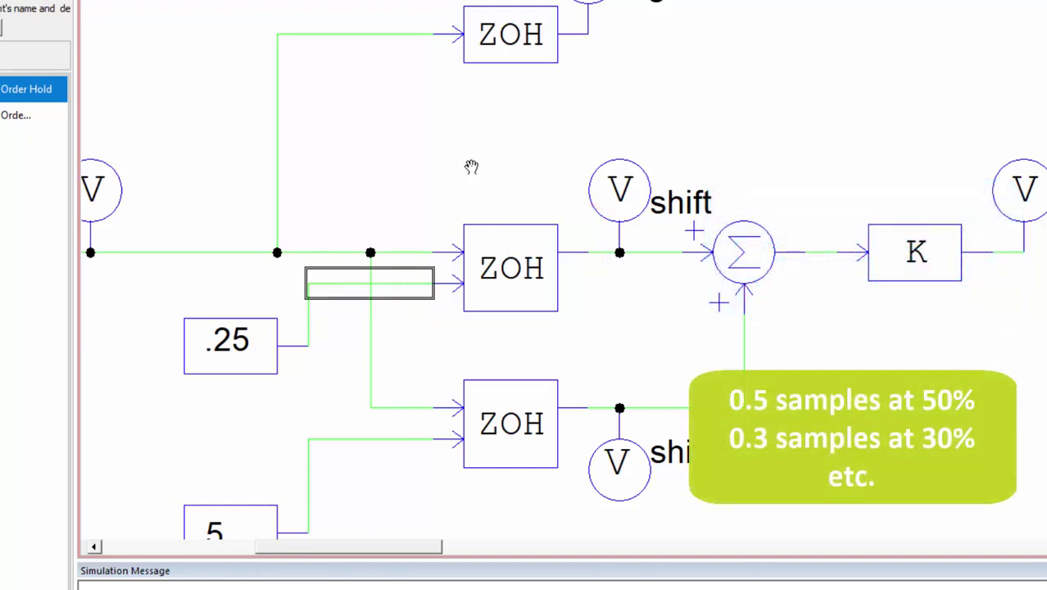
Step: Select the original top ZOH, then the .25 constant block feeding the new ZOH
{"action": "scroll", "coordinate": [483, 139], "scroll_direction": "up", "scroll_amount": 2}
{"action": "left_click", "coordinate": [488, 95]}
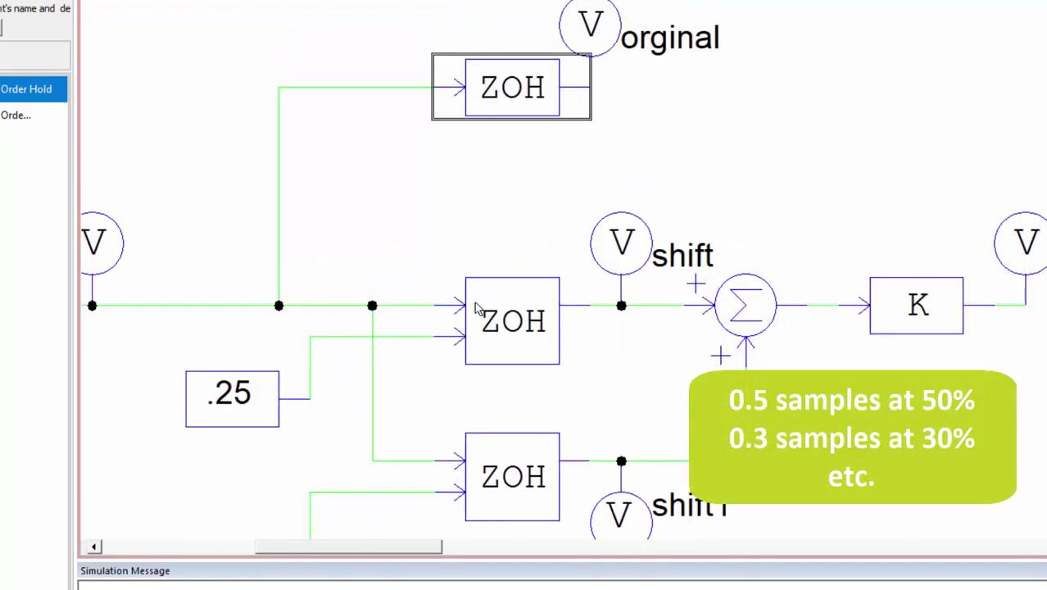
{"action": "left_click_drag", "start_coordinate": [161, 335], "coordinate": [327, 451]}
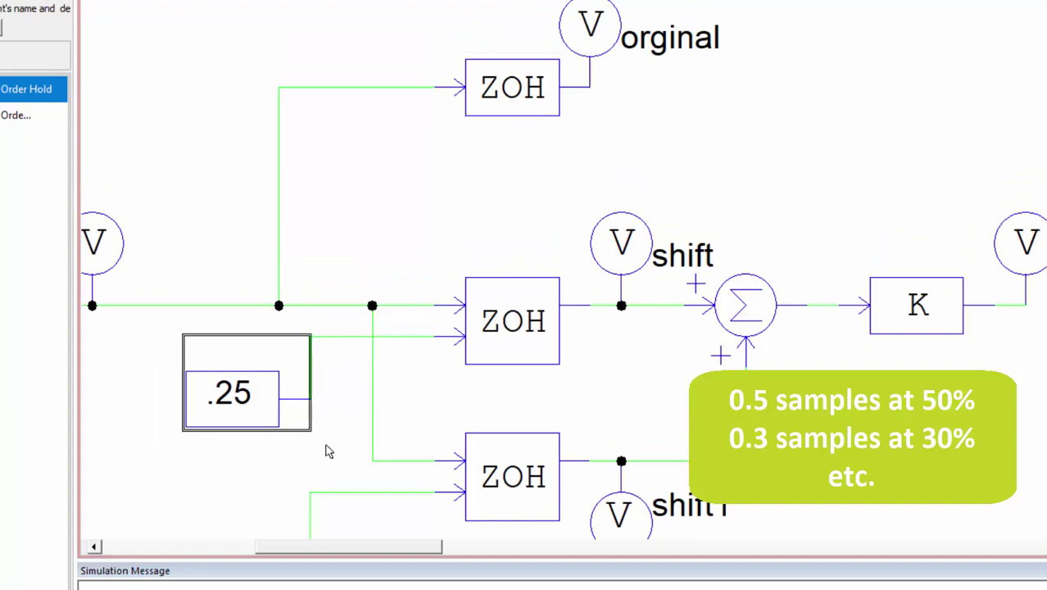
{"action": "scroll", "coordinate": [326, 420], "scroll_direction": "down", "scroll_amount": 3}
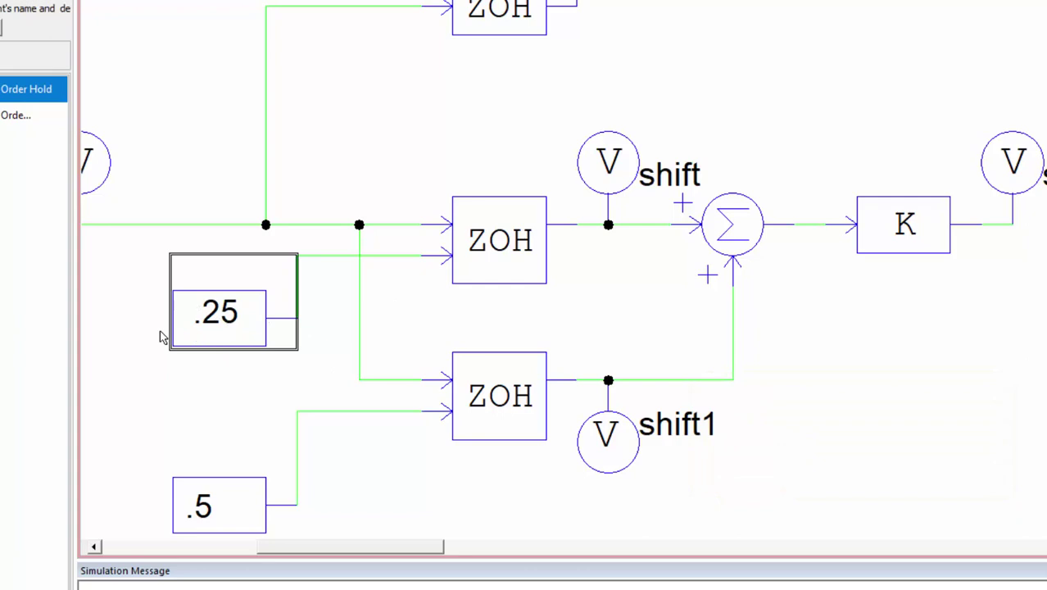
Step: Clear the current selection by clicking empty canvas
{"action": "left_click", "coordinate": [169, 386]}
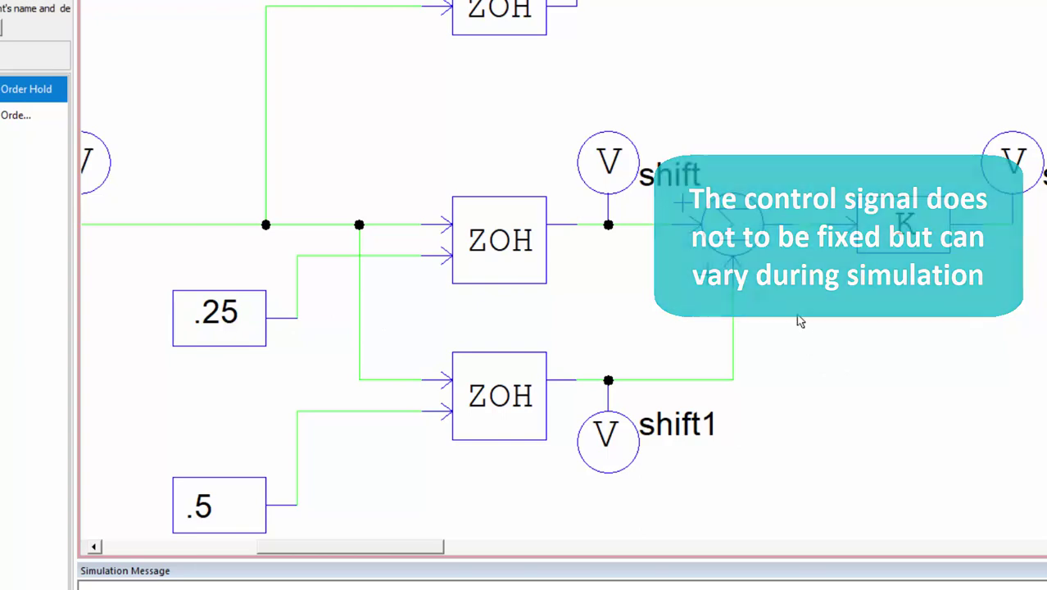
Step: Check ZOH1's 1000 sampling frequency, then zoom out and select the AC source and summing junction
{"action": "double_click", "coordinate": [489, 253]}
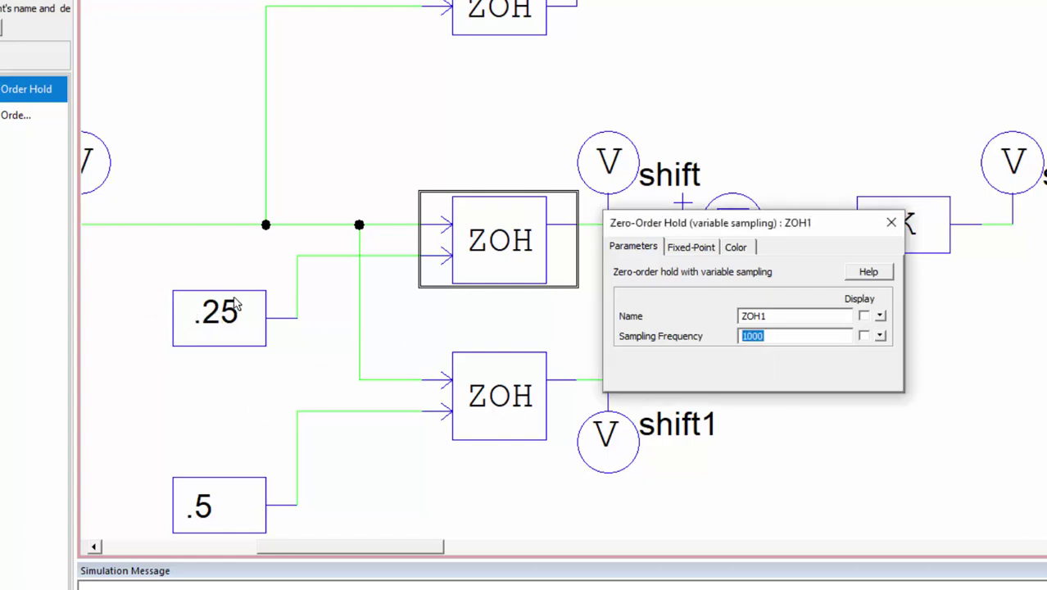
{"action": "left_click", "coordinate": [881, 229]}
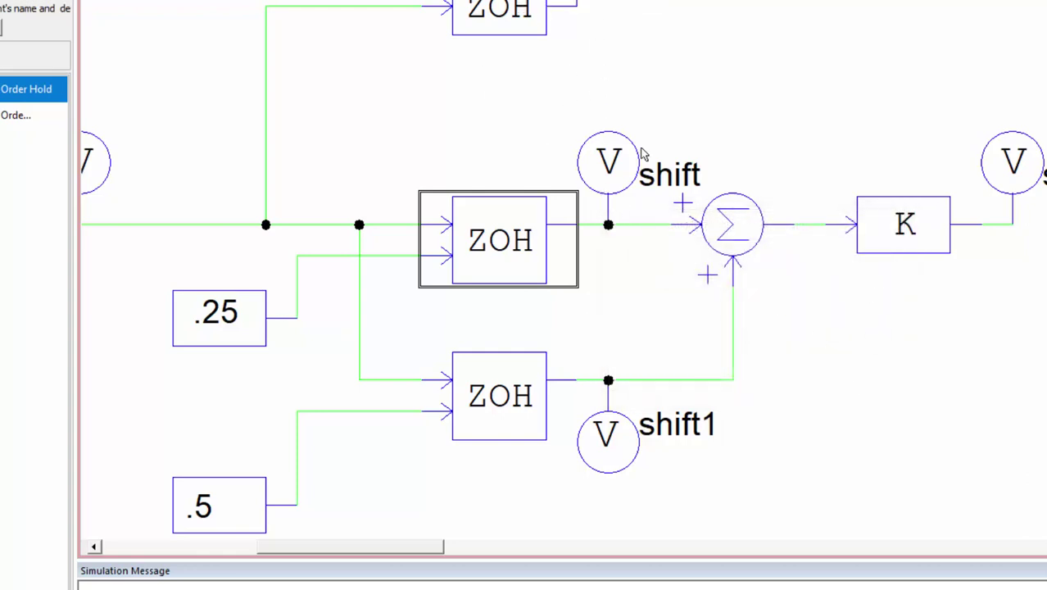
{"action": "scroll", "coordinate": [509, 215], "scroll_direction": "down", "scroll_amount": 3}
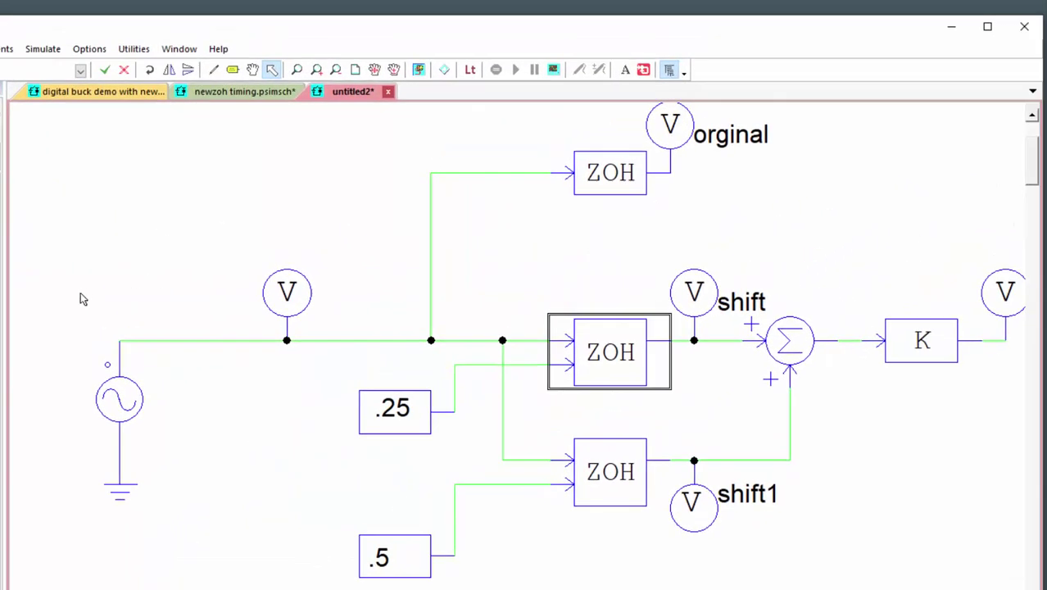
{"action": "left_click_drag", "start_coordinate": [80, 299], "coordinate": [197, 510]}
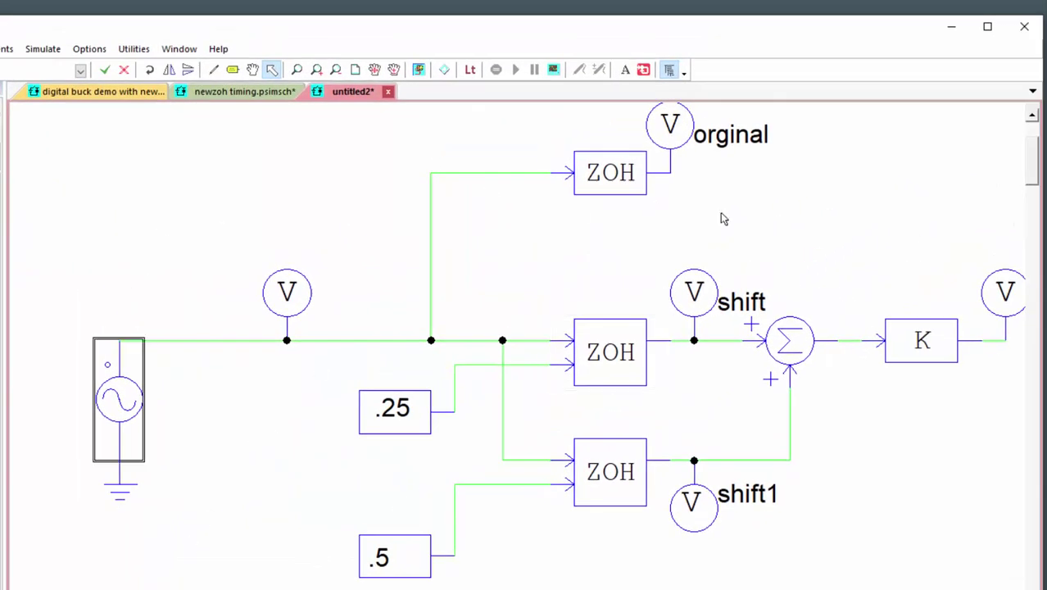
{"action": "left_click_drag", "start_coordinate": [626, 273], "coordinate": [752, 429]}
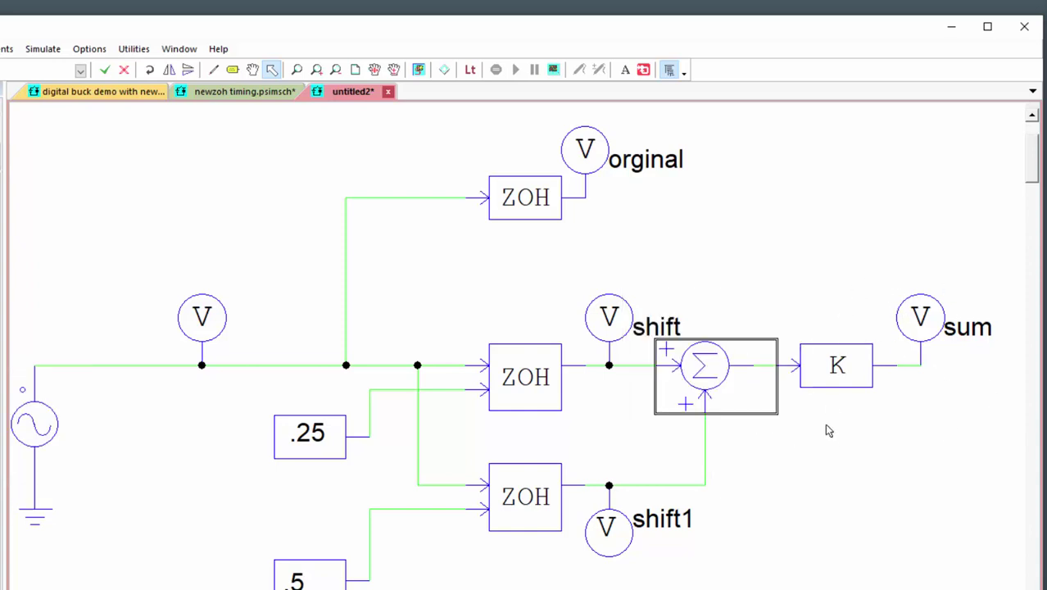
Step: Run the simulation and plot Vin in a maximized SIMVIEW window
{"action": "left_click", "coordinate": [418, 69]}
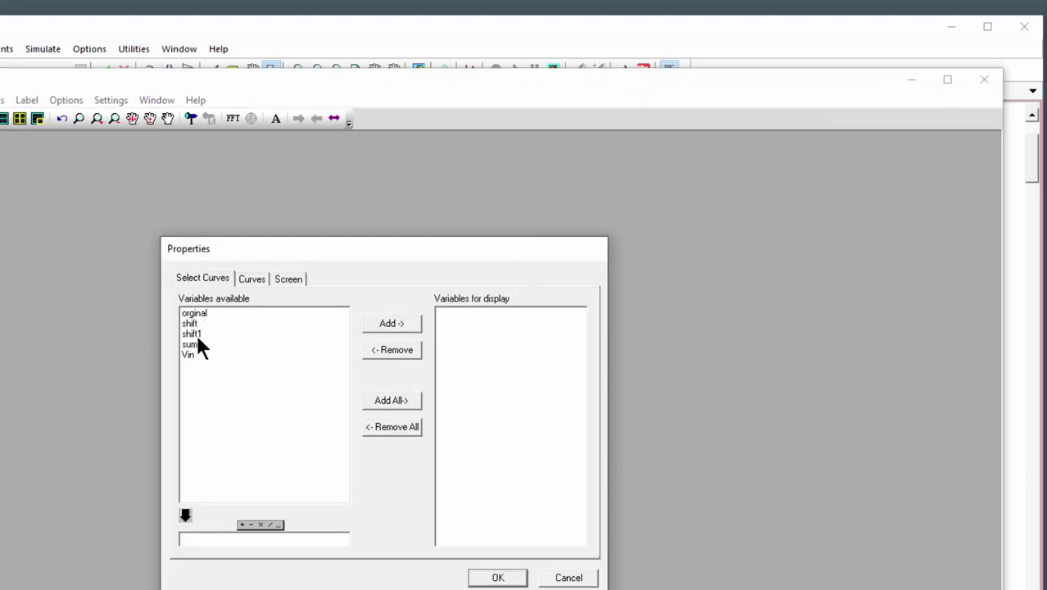
{"action": "double_click", "coordinate": [193, 354]}
{"action": "left_click", "coordinate": [497, 578]}
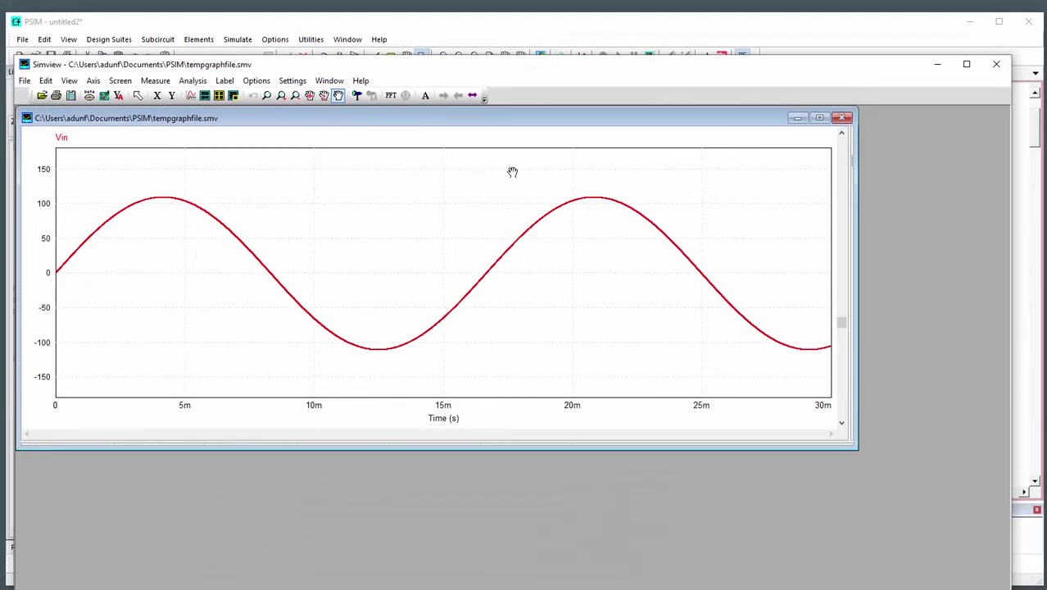
{"action": "double_click", "coordinate": [525, 117]}
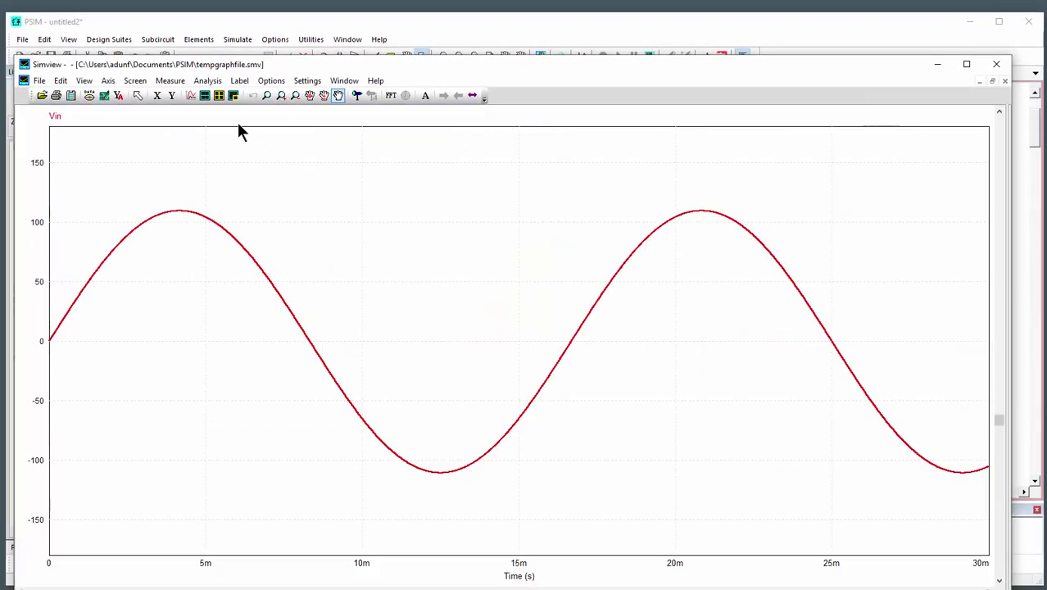
Step: Add the orginal, shift and shift1 ZOH outputs as curves on the plot
{"action": "left_click", "coordinate": [191, 95]}
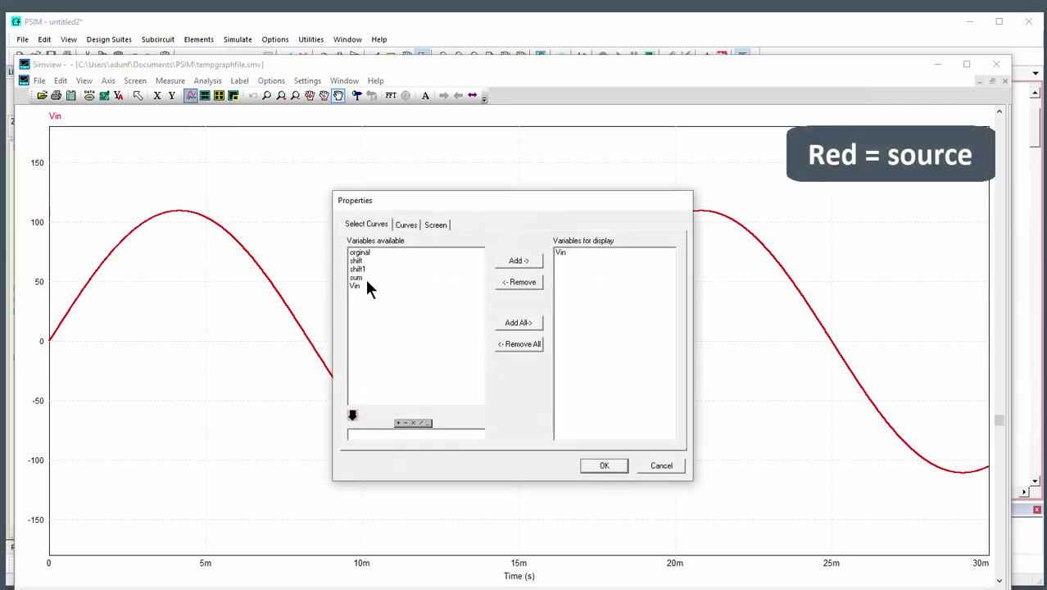
{"action": "double_click", "coordinate": [362, 254]}
{"action": "left_click", "coordinate": [604, 465]}
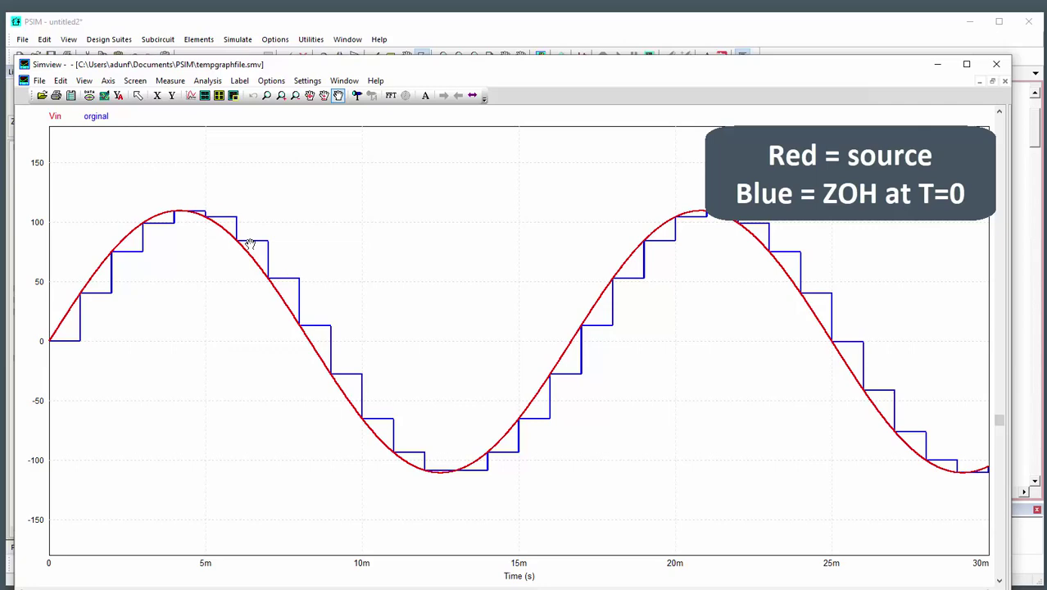
{"action": "left_click", "coordinate": [190, 98]}
{"action": "left_click_drag", "start_coordinate": [368, 261], "coordinate": [367, 269]}
{"action": "left_click", "coordinate": [519, 260]}
{"action": "left_click", "coordinate": [606, 465]}
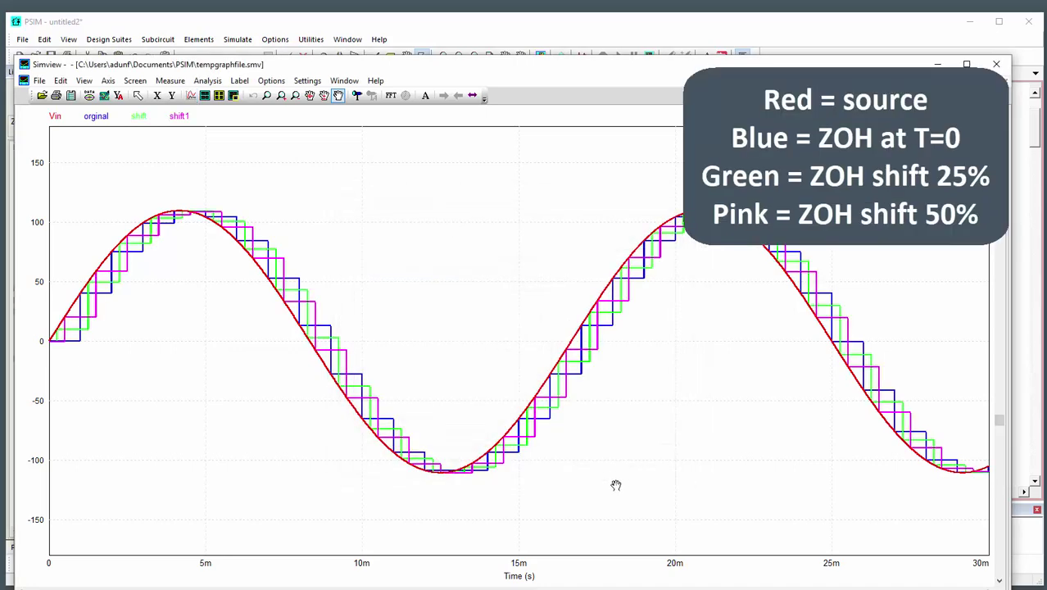
Step: Zoom into the waveforms' falling slope between about 6 and 9 ms
{"action": "left_click", "coordinate": [266, 95]}
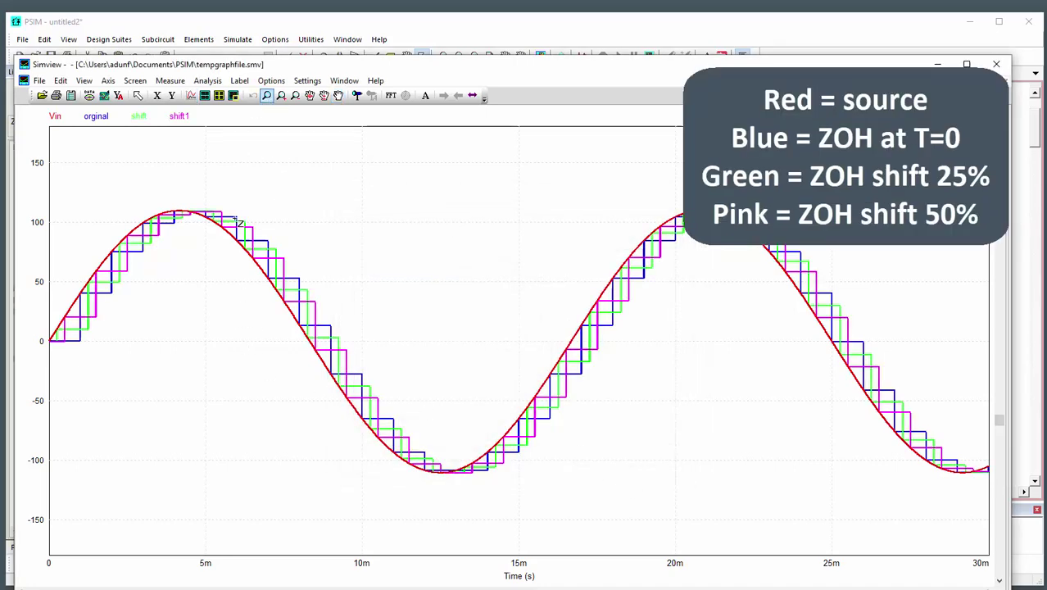
{"action": "left_click_drag", "start_coordinate": [231, 211], "coordinate": [335, 347]}
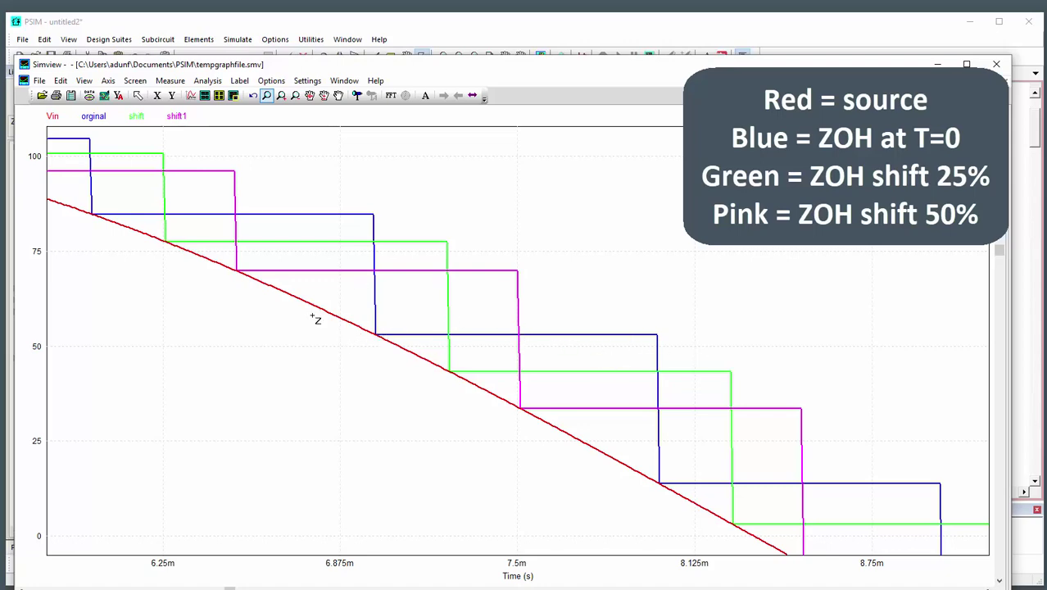
Step: Add the sum curve to the plot and zoom into its upper-left region
{"action": "left_click", "coordinate": [190, 95]}
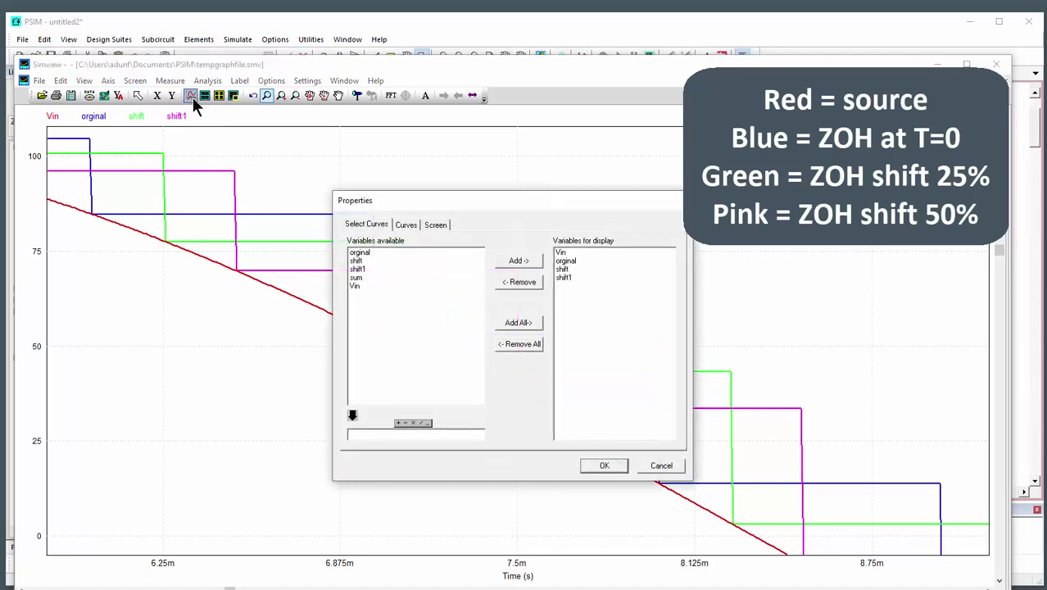
{"action": "double_click", "coordinate": [364, 278]}
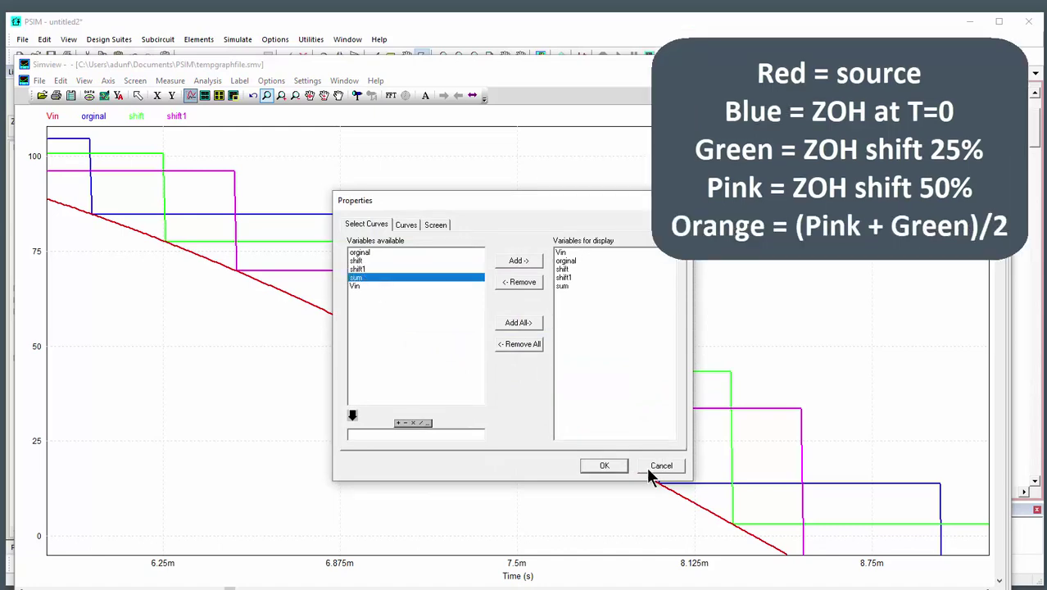
{"action": "left_click", "coordinate": [604, 465]}
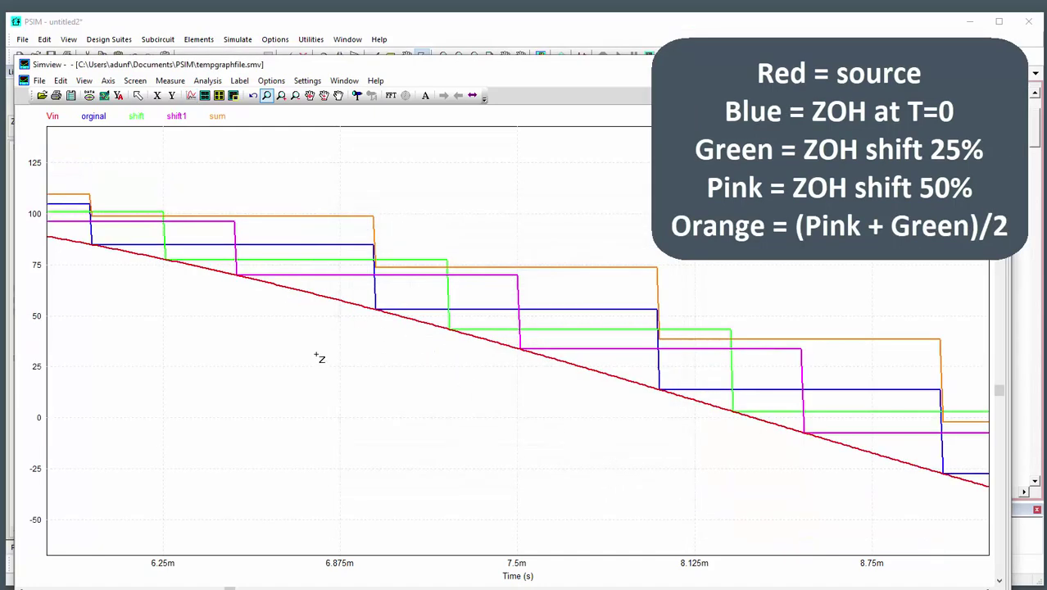
{"action": "left_click_drag", "start_coordinate": [217, 195], "coordinate": [688, 428]}
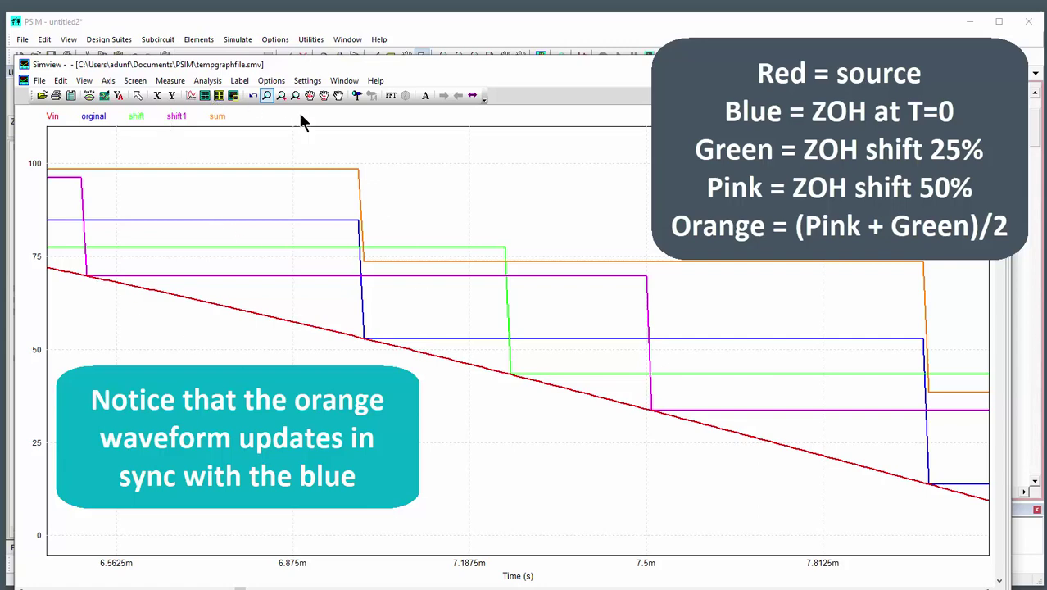
Step: Pan the plot across roughly 6.25 ms to 7.8 ms to compare the shifted samples
{"action": "left_click", "coordinate": [337, 96]}
{"action": "left_click_drag", "start_coordinate": [362, 161], "coordinate": [669, 175]}
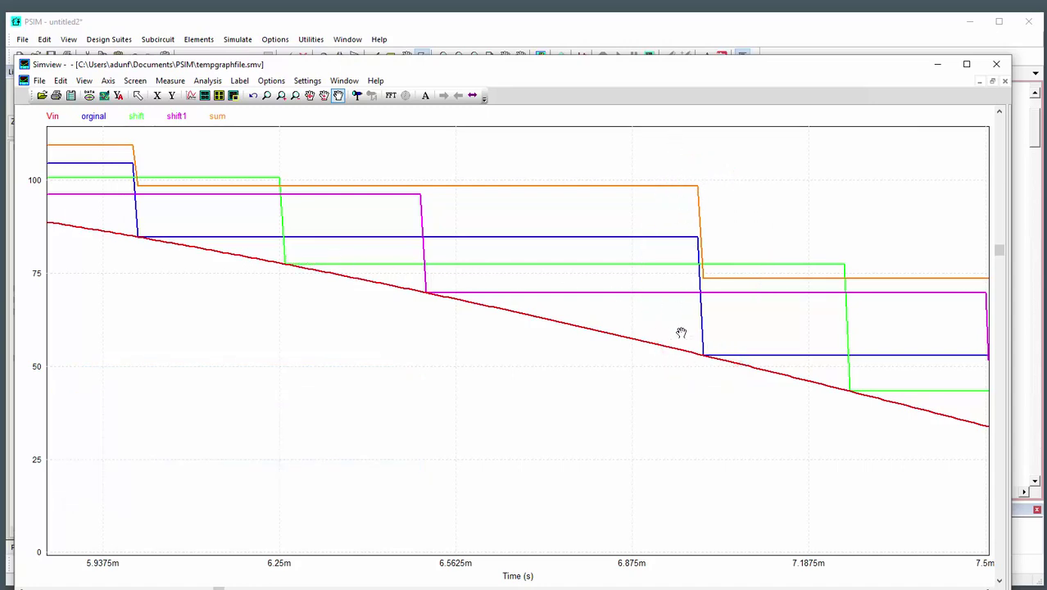
{"action": "left_click_drag", "start_coordinate": [685, 431], "coordinate": [347, 412]}
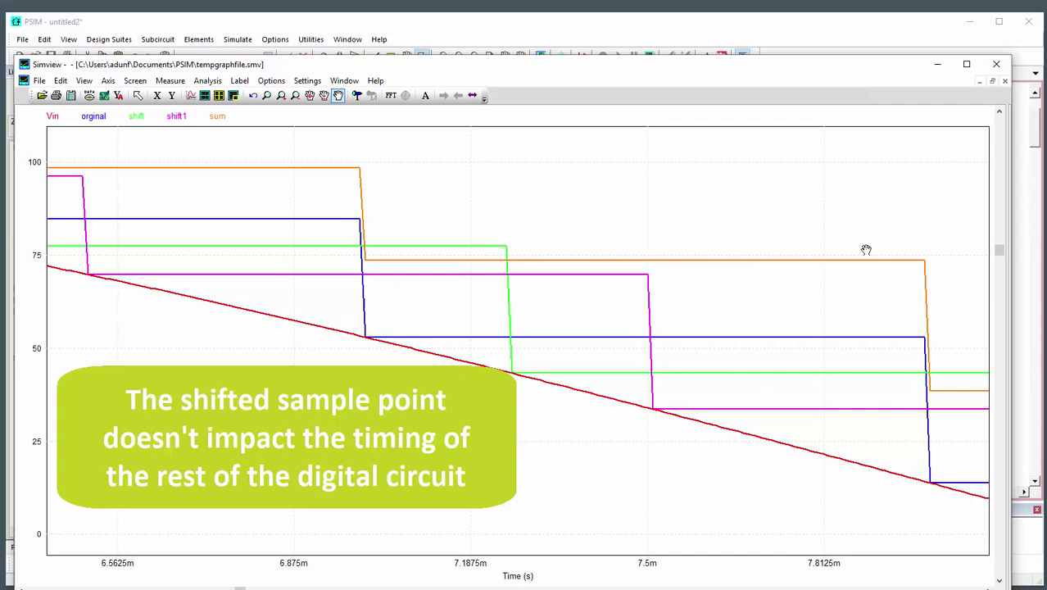
{"action": "left_click_drag", "start_coordinate": [193, 366], "coordinate": [226, 287]}
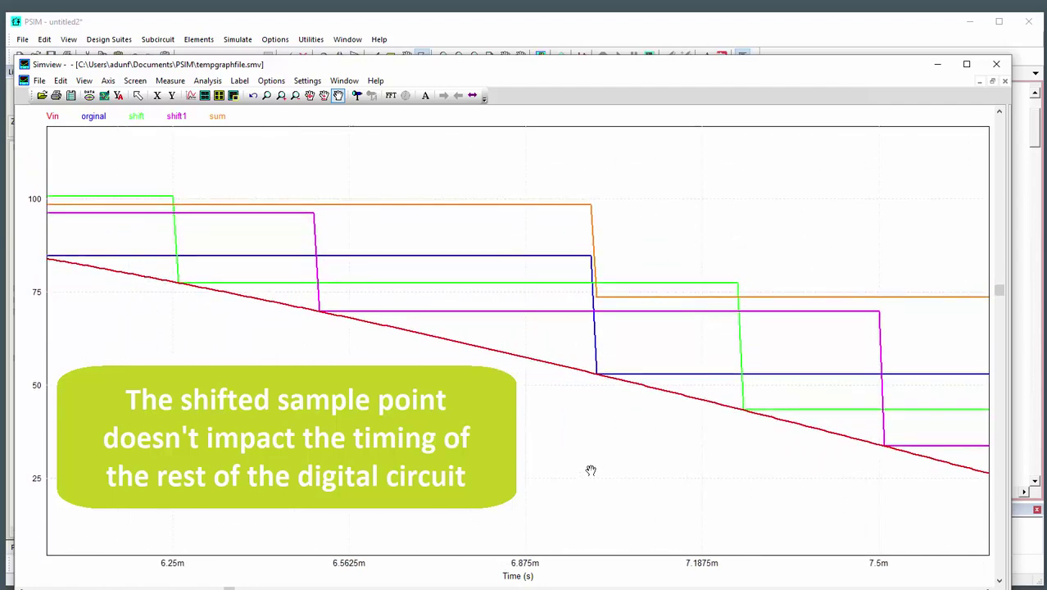
{"action": "left_click_drag", "start_coordinate": [591, 467], "coordinate": [306, 194]}
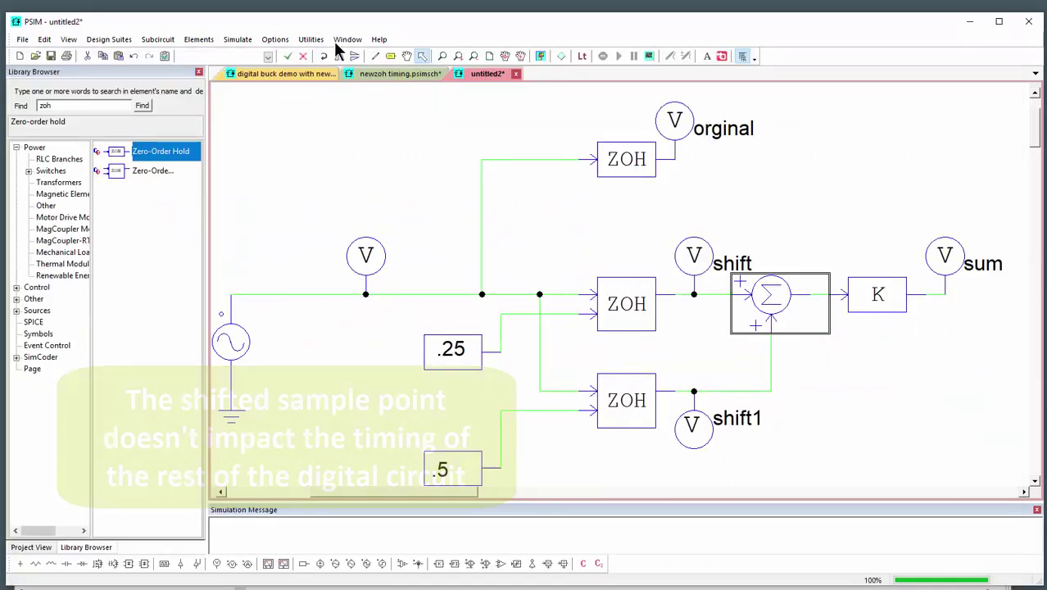
Step: In the digital buck demo, inspect the VTRI6 carrier's parameters and run the simulation
{"action": "left_click", "coordinate": [293, 76]}
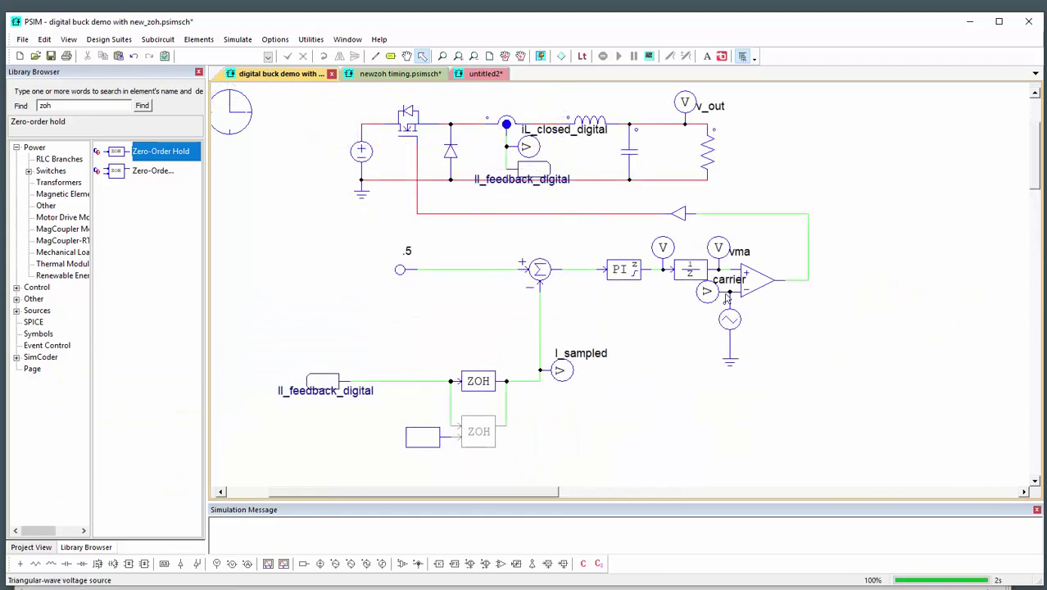
{"action": "double_click", "coordinate": [729, 319]}
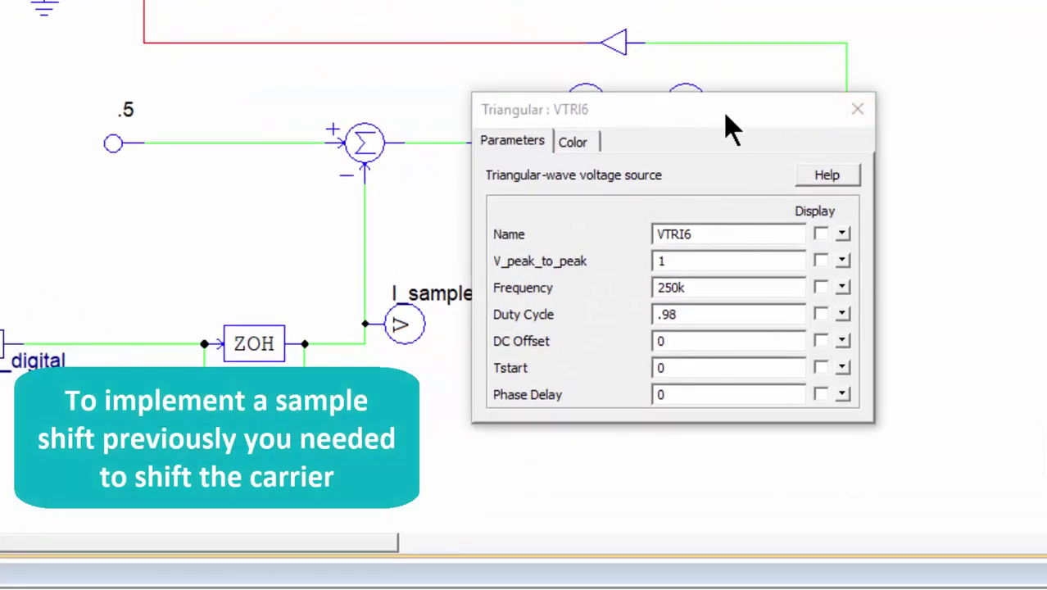
{"action": "left_click_drag", "start_coordinate": [732, 148], "coordinate": [711, 236]}
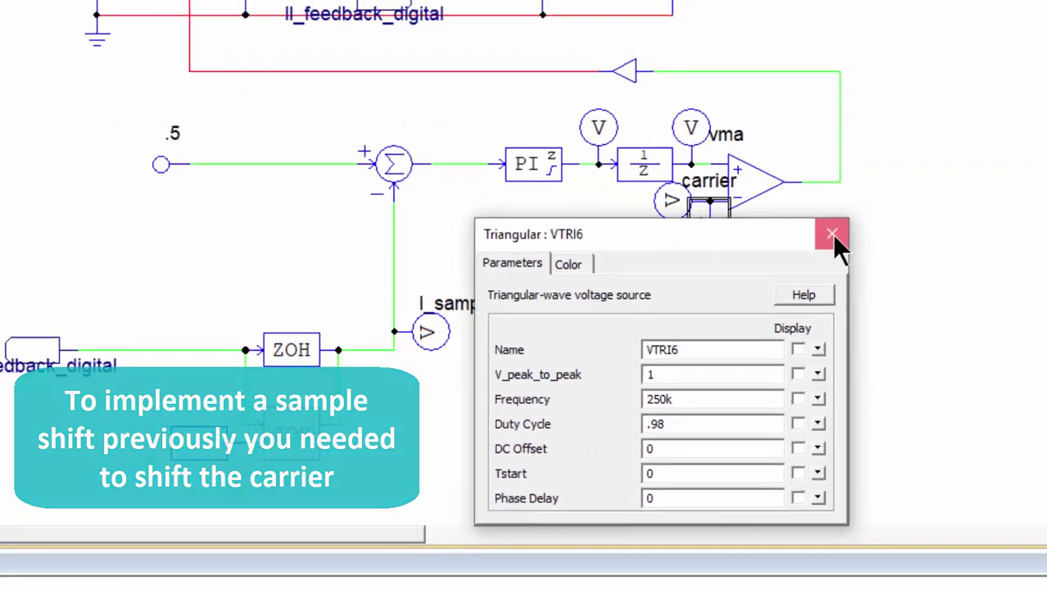
{"action": "left_click", "coordinate": [837, 218]}
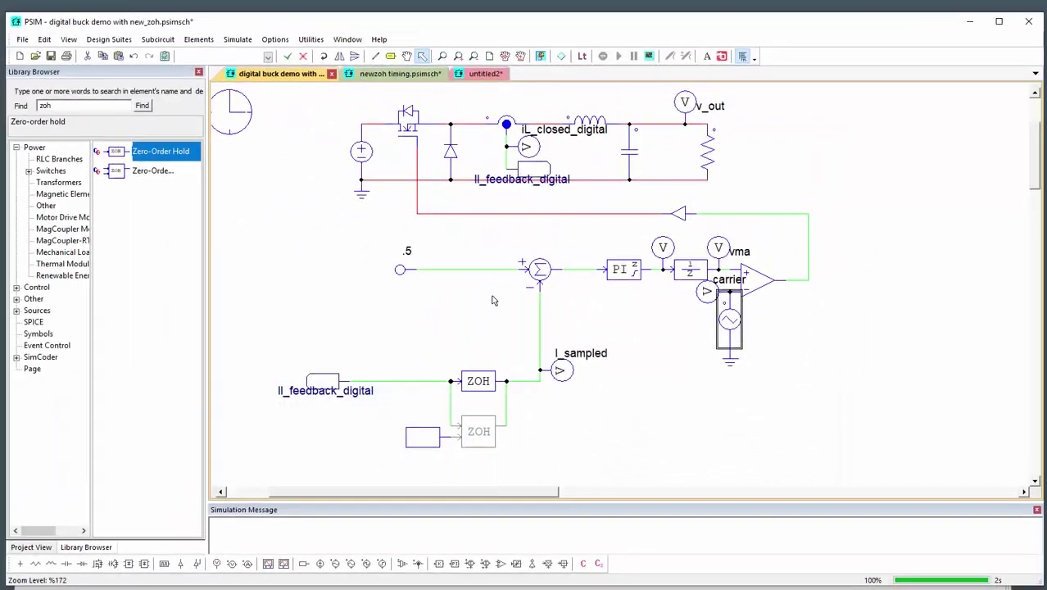
{"action": "left_click", "coordinate": [540, 57]}
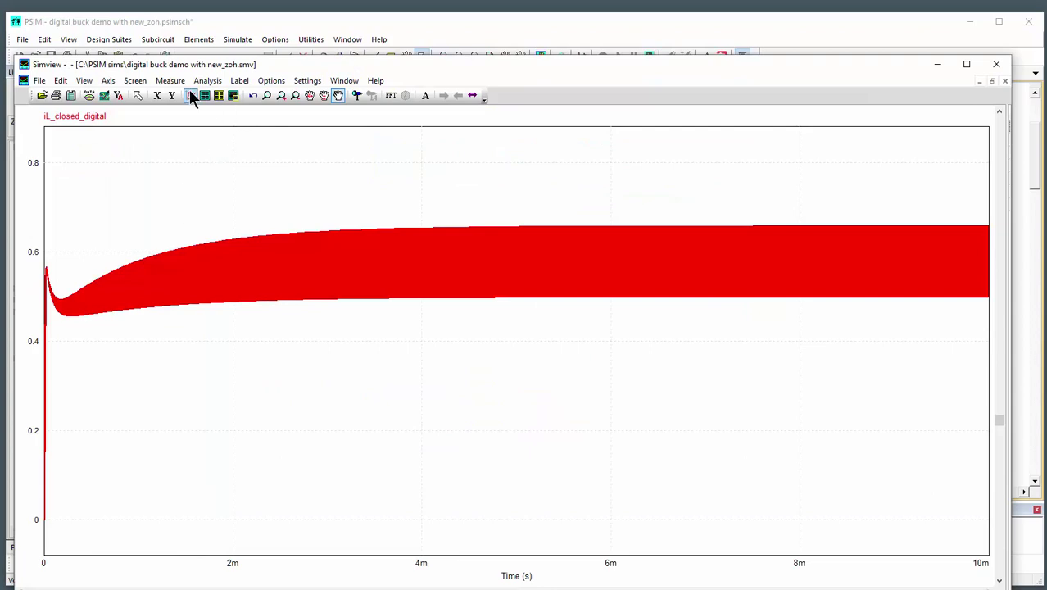
Step: Add I_sampled to the plot and zoom into the ripple cycles near 4 ms
{"action": "left_click", "coordinate": [191, 95]}
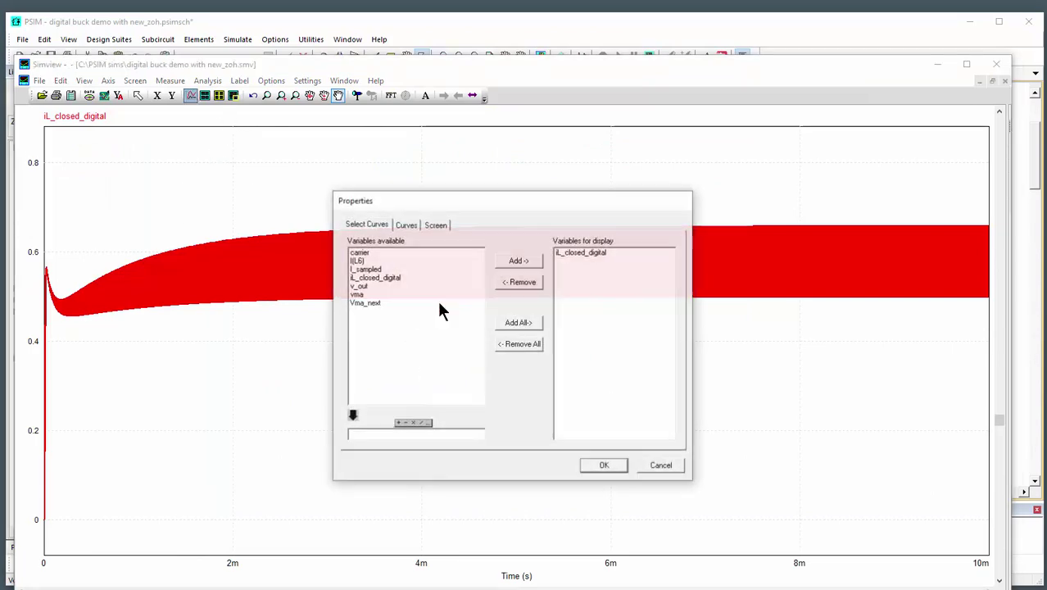
{"action": "double_click", "coordinate": [365, 270]}
{"action": "left_click", "coordinate": [621, 464]}
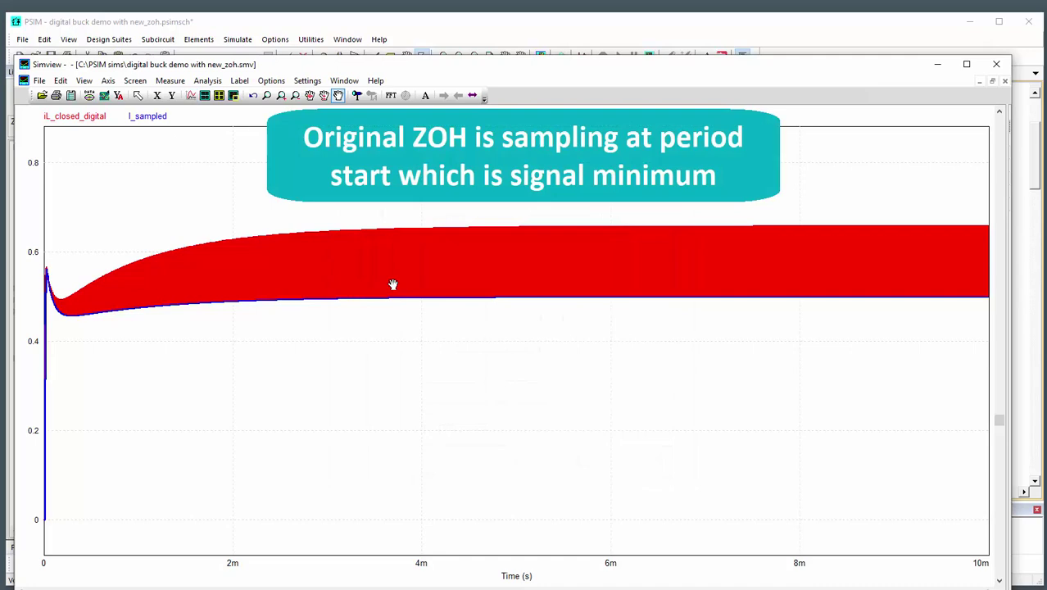
{"action": "left_click", "coordinate": [266, 95]}
{"action": "left_click", "coordinate": [448, 335]}
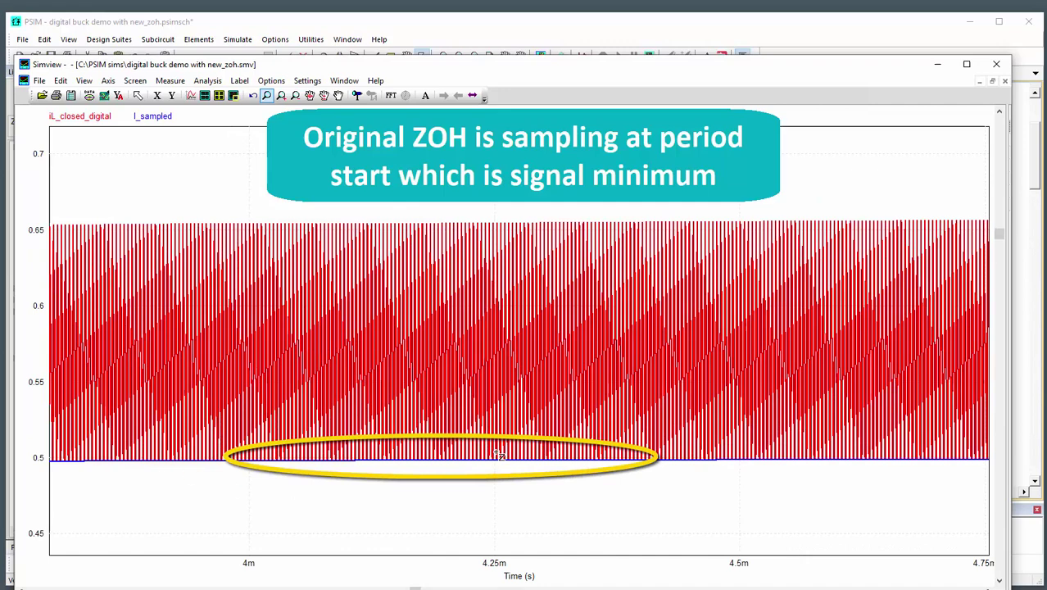
Step: Set the VTRI6 carrier's Phase Delay to 180 and rerun the simulation
{"action": "left_click", "coordinate": [432, 28]}
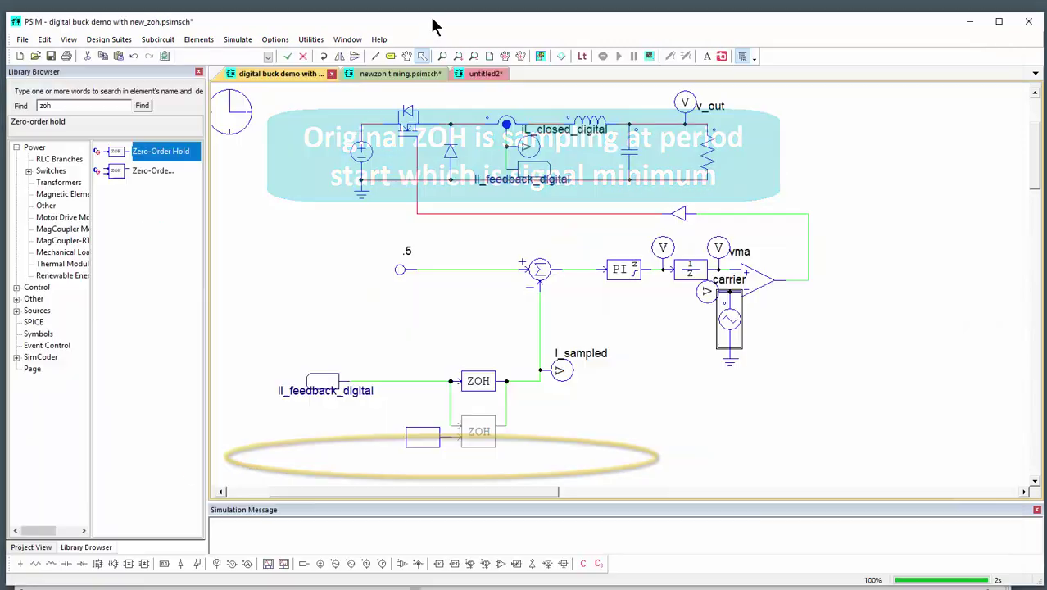
{"action": "double_click", "coordinate": [721, 343]}
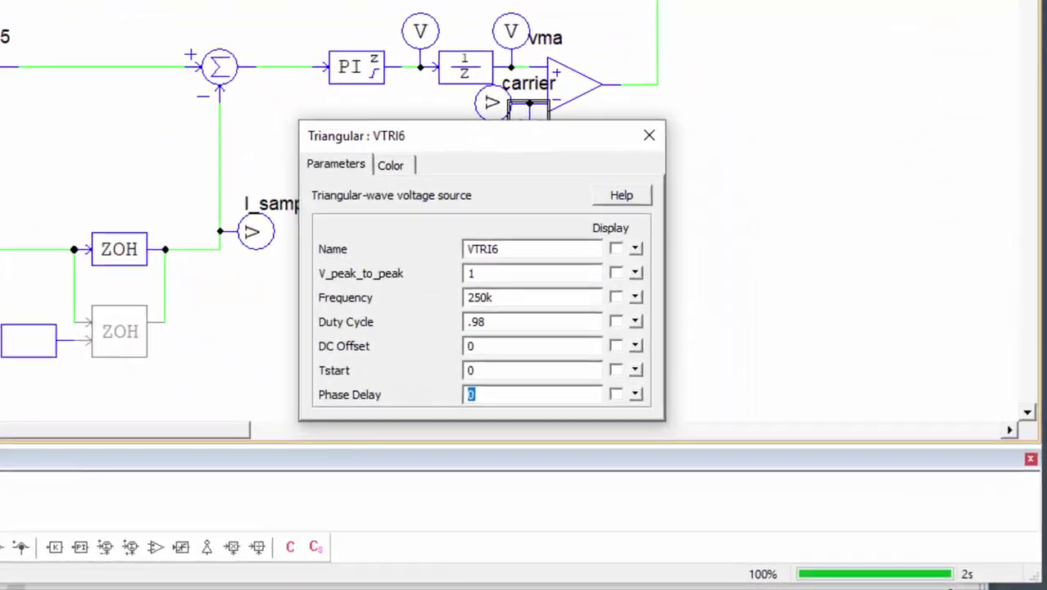
{"action": "type", "text": "18"}
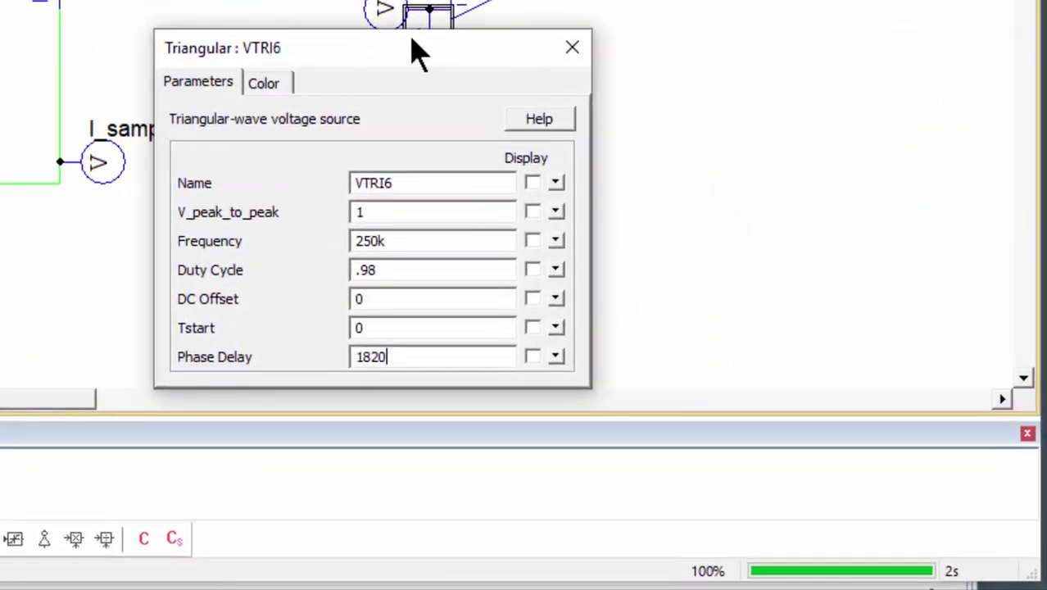
{"action": "type", "text": "0"}
{"action": "left_click", "coordinate": [571, 46]}
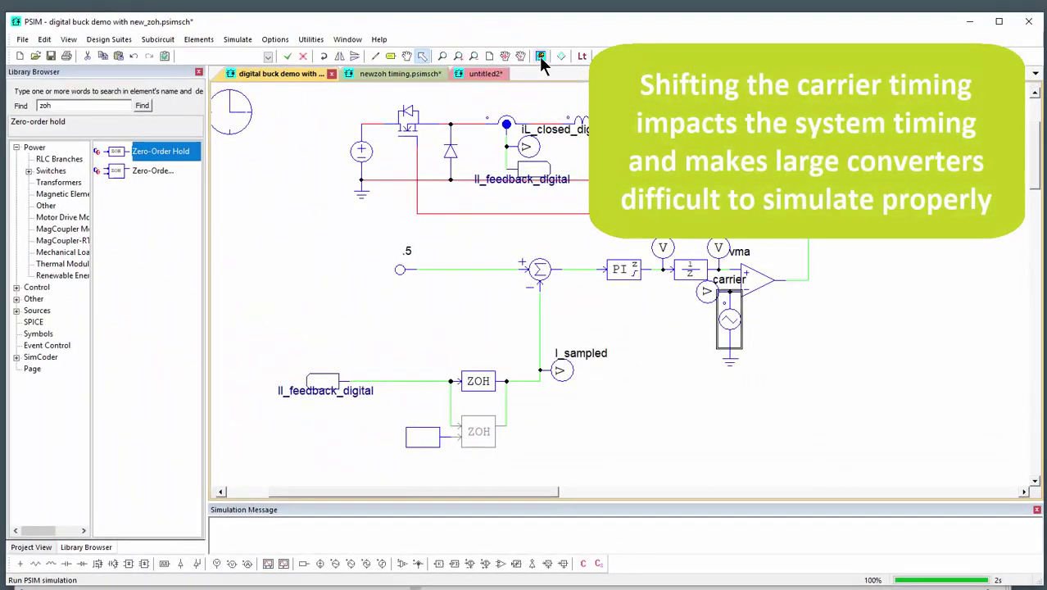
{"action": "left_click", "coordinate": [539, 55]}
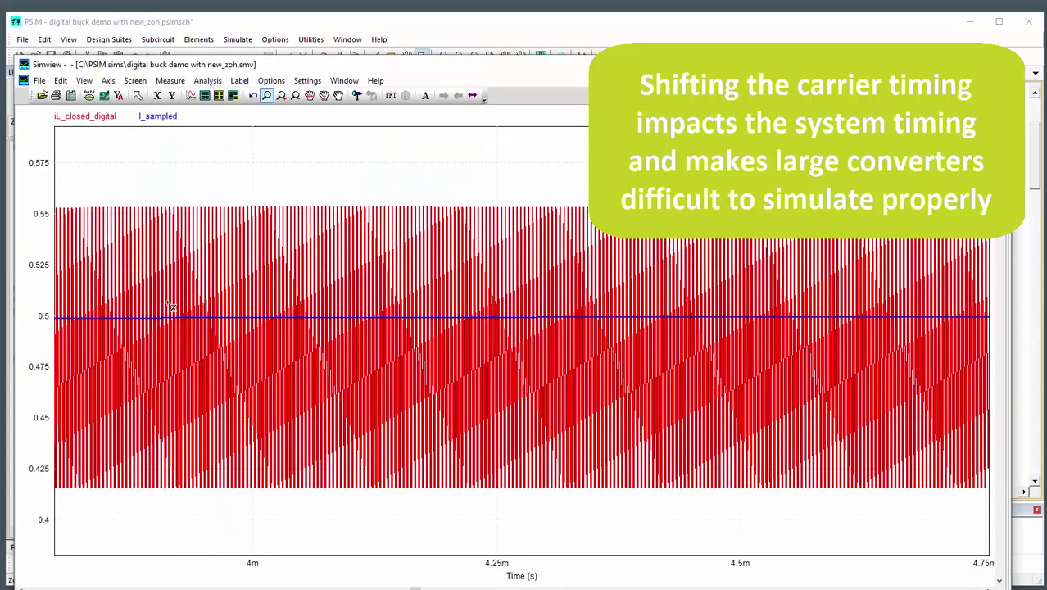
Step: Set the VTRI6 carrier's Phase Delay from 180 back to 0
{"action": "left_click", "coordinate": [516, 25]}
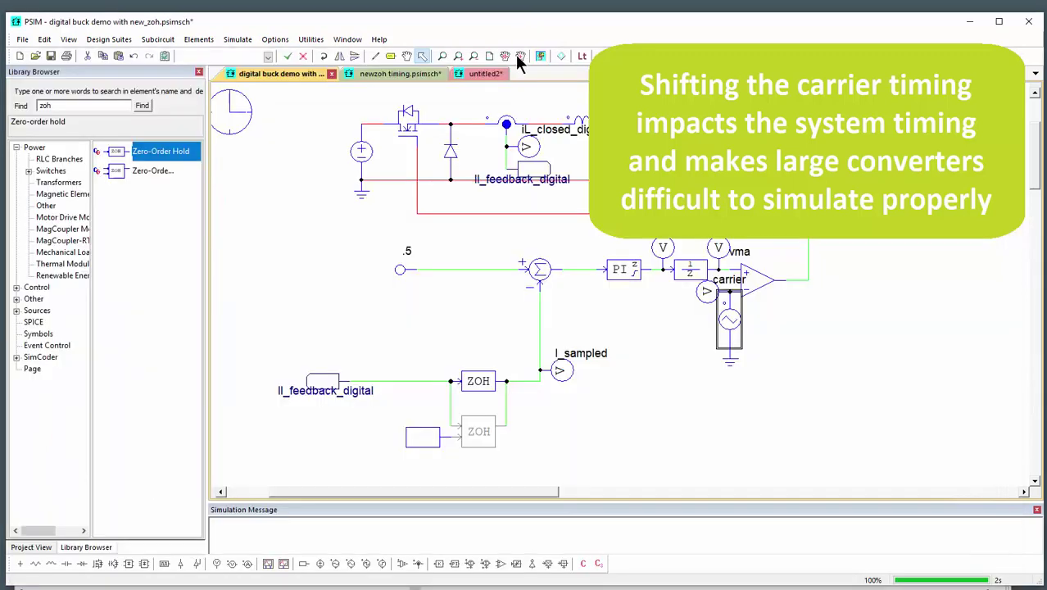
{"action": "double_click", "coordinate": [725, 358]}
{"action": "double_click", "coordinate": [569, 446]}
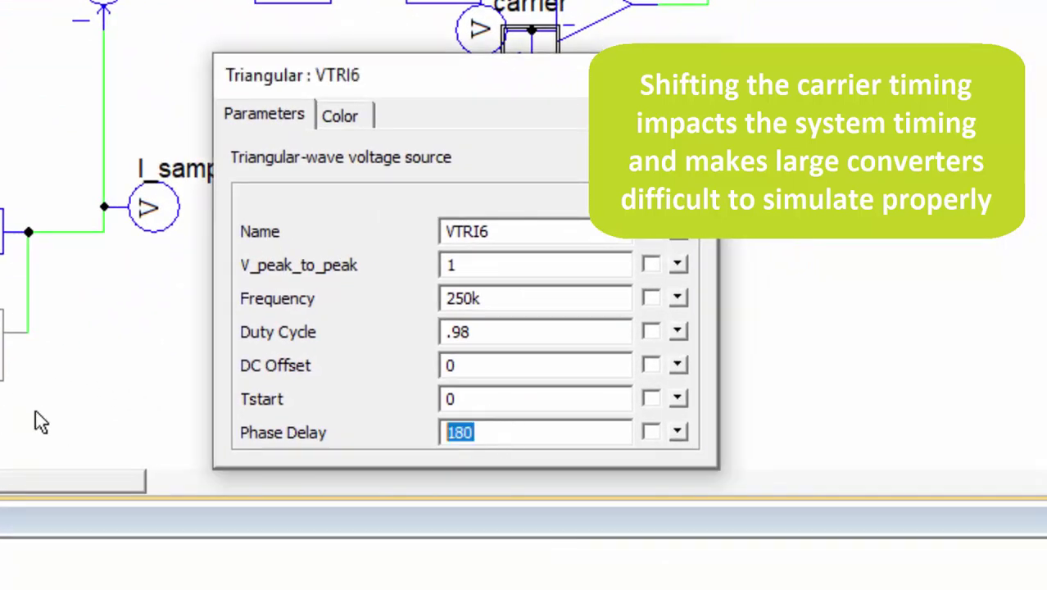
{"action": "type", "text": "0"}
{"action": "left_click", "coordinate": [681, 90]}
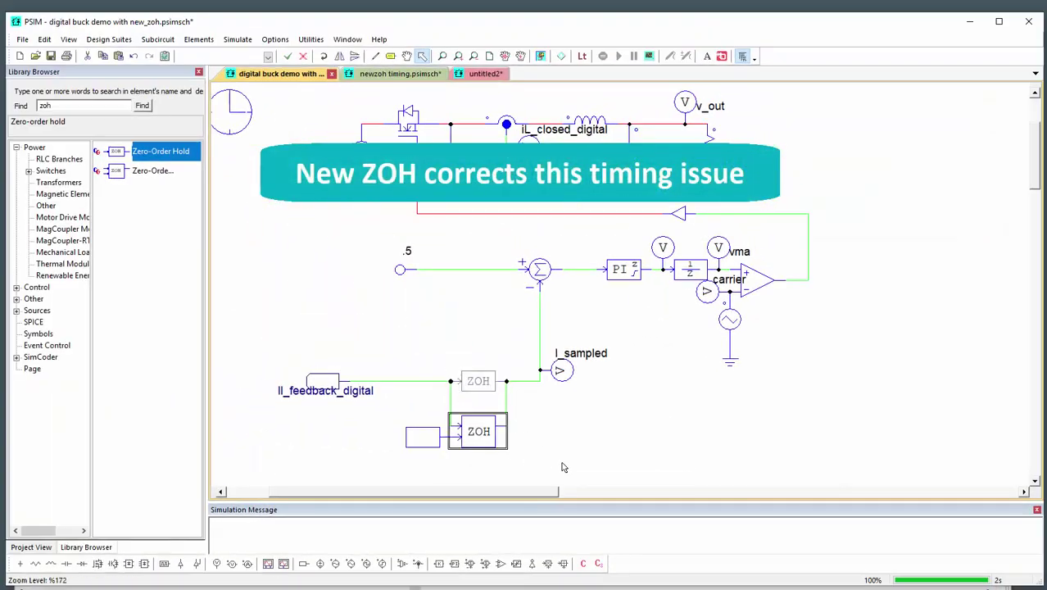
Step: Sample with the variable-sampling ZOH at a .5 constant, rerun, and view the full 0–10 ms waveform
{"action": "double_click", "coordinate": [495, 447]}
{"action": "left_click", "coordinate": [483, 434]}
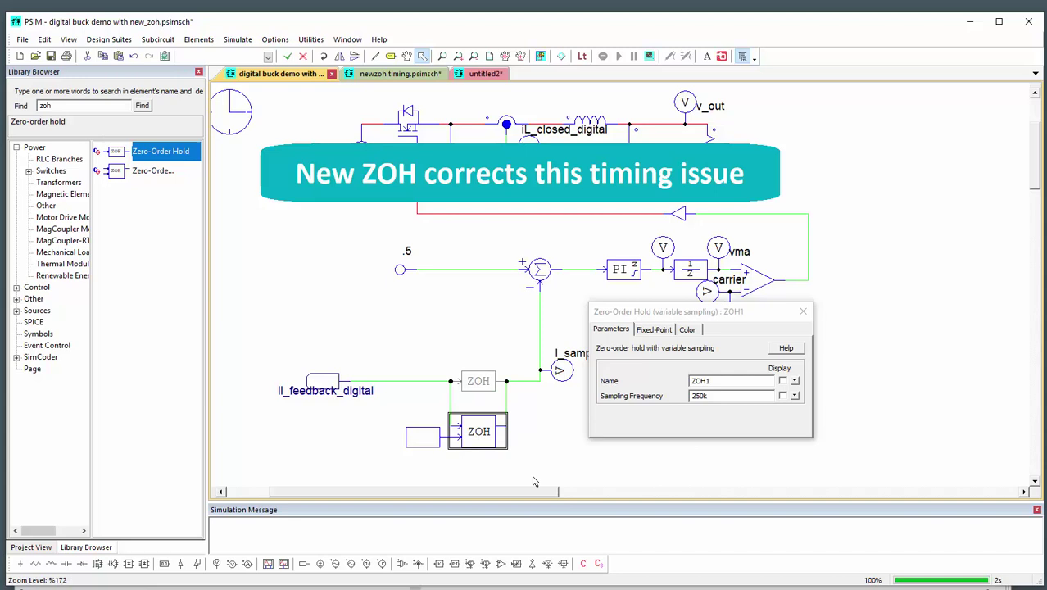
{"action": "left_click", "coordinate": [422, 437]}
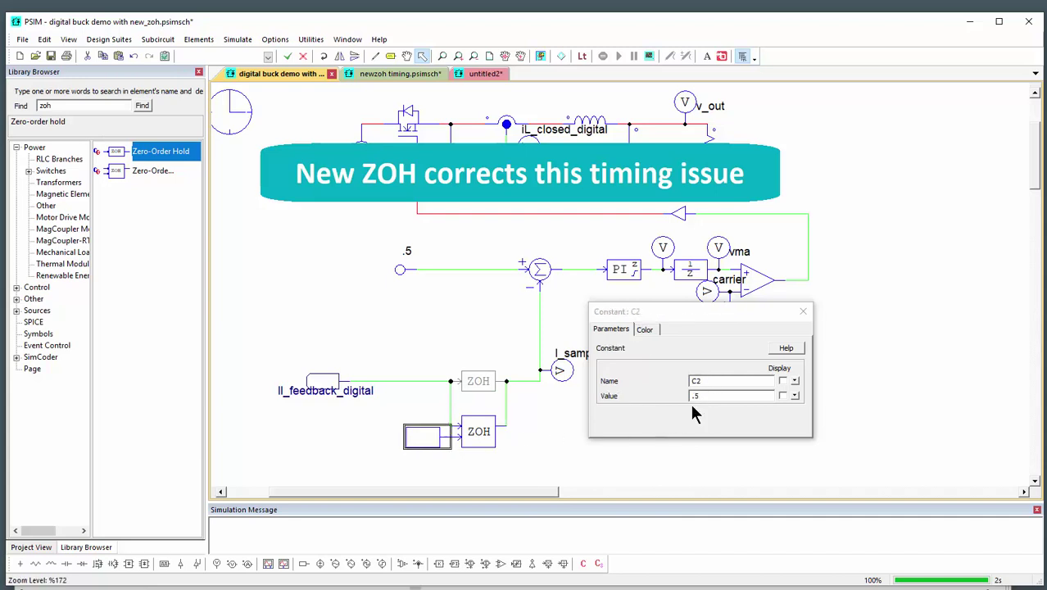
{"action": "left_click", "coordinate": [802, 311]}
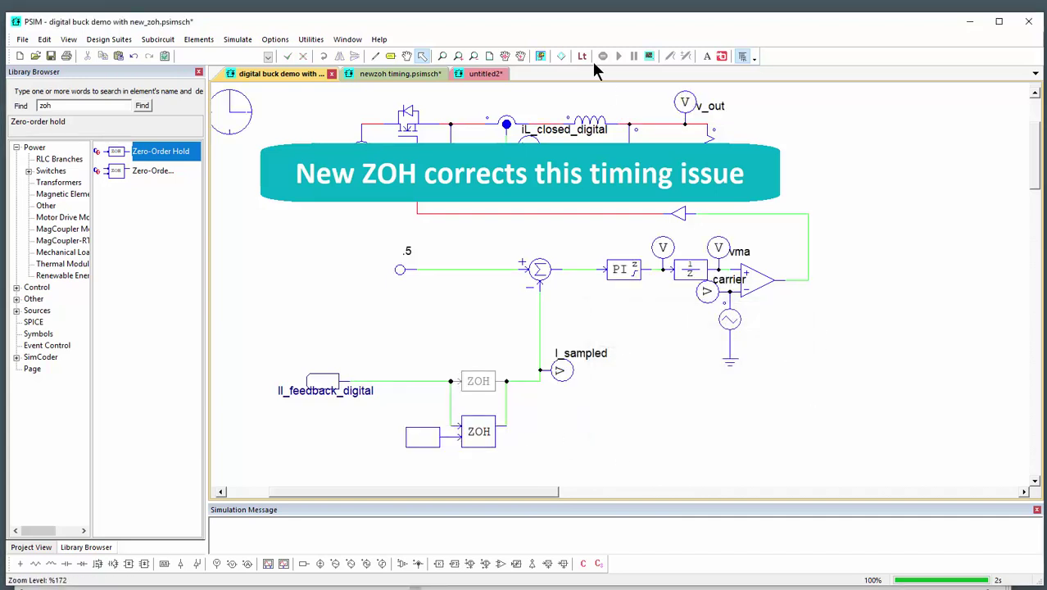
{"action": "left_click", "coordinate": [538, 58]}
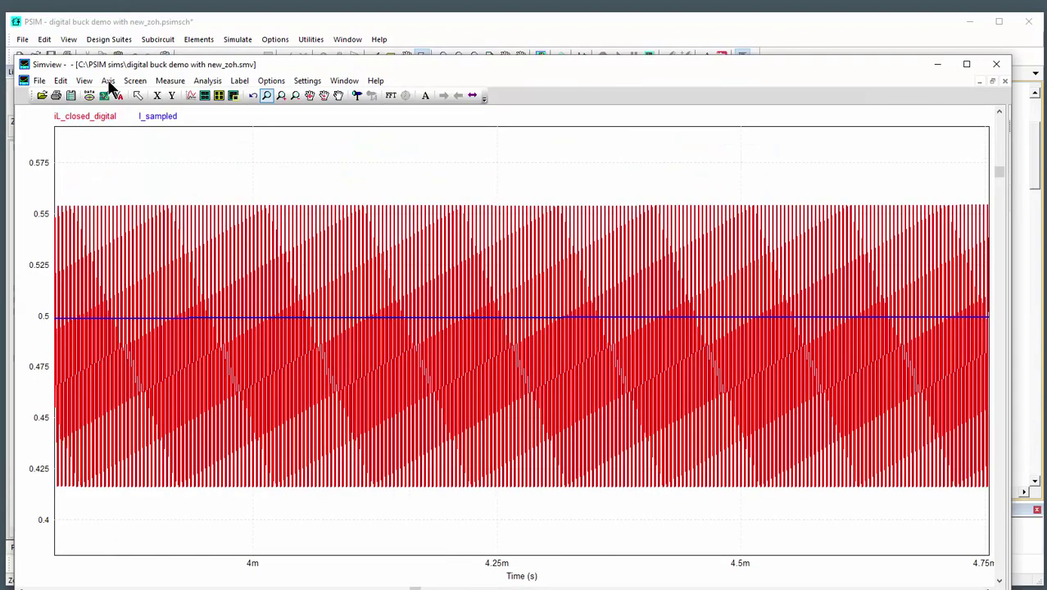
{"action": "left_click", "coordinate": [108, 95]}
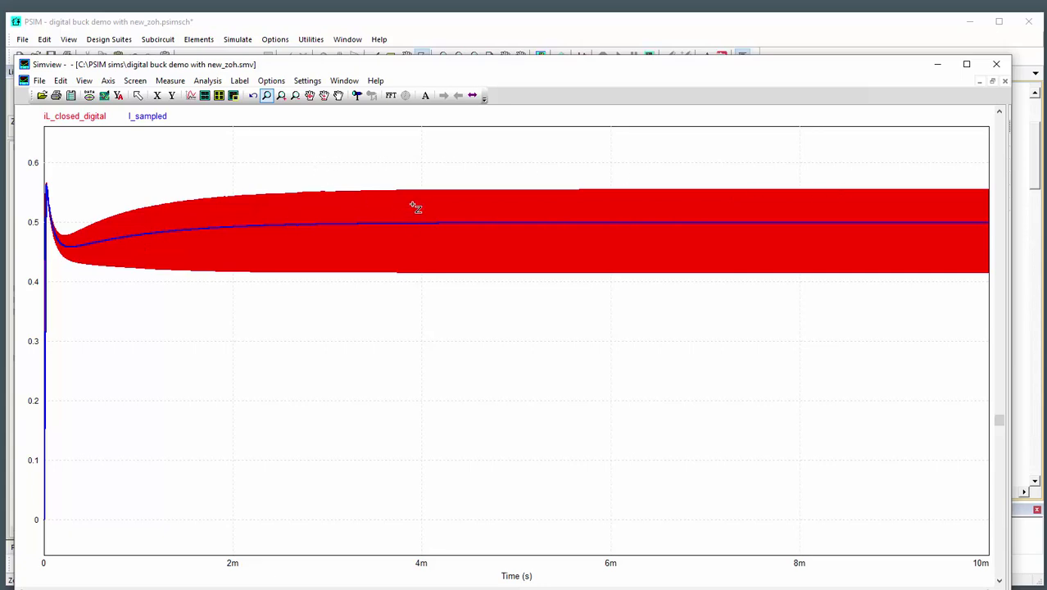
{"action": "left_click", "coordinate": [433, 27]}
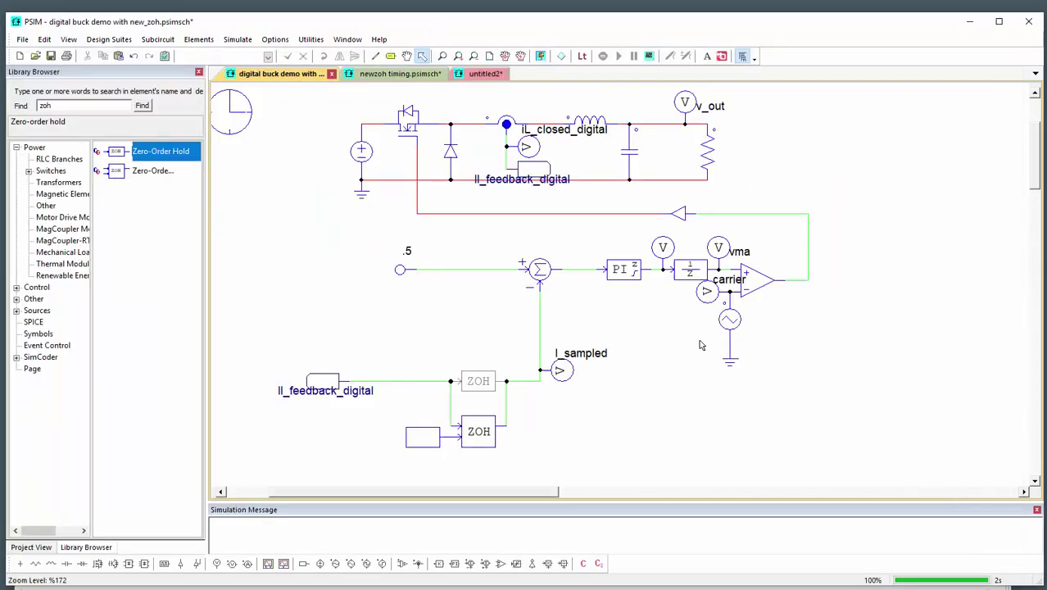